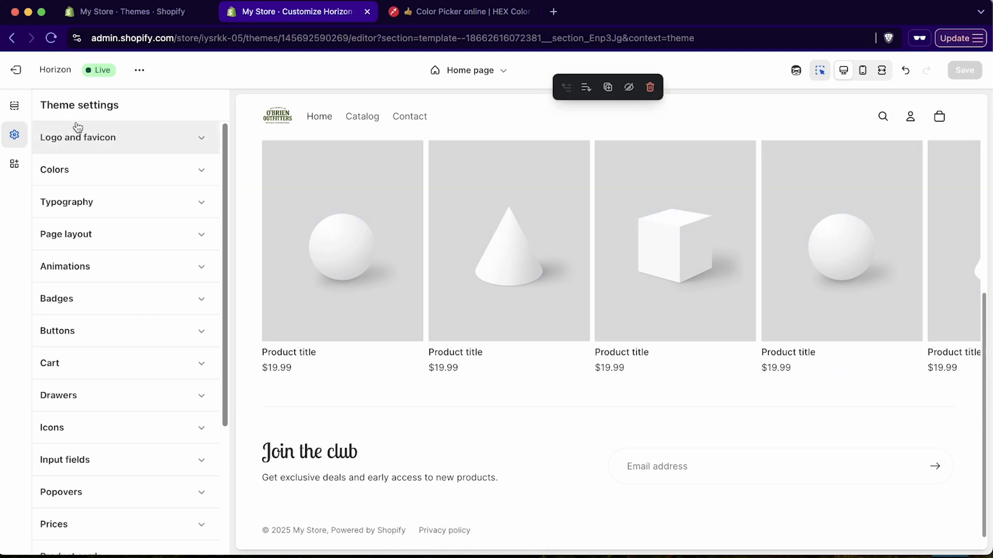
Exit the theme editor to the Themes page and go to the empty Products list
left_click(16, 70)
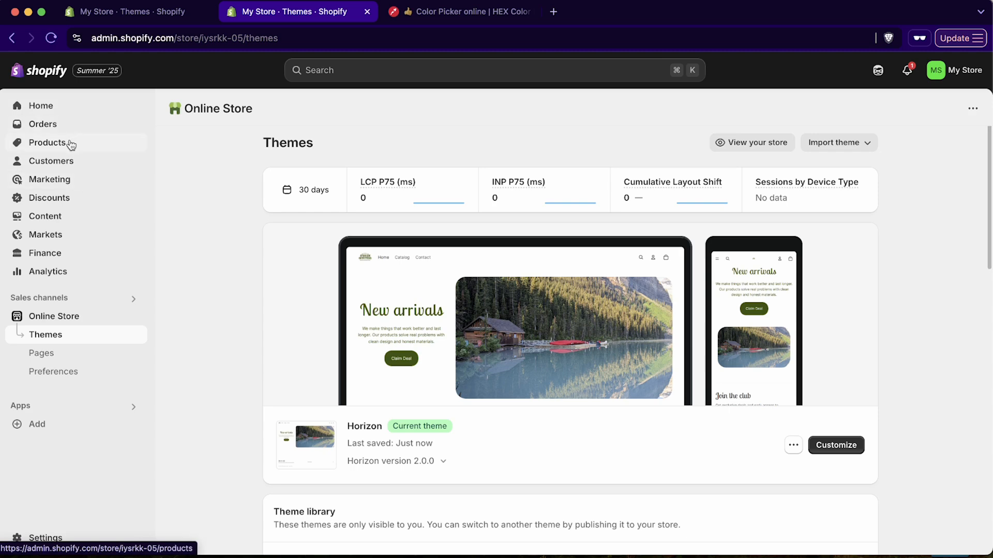
left_click(48, 144)
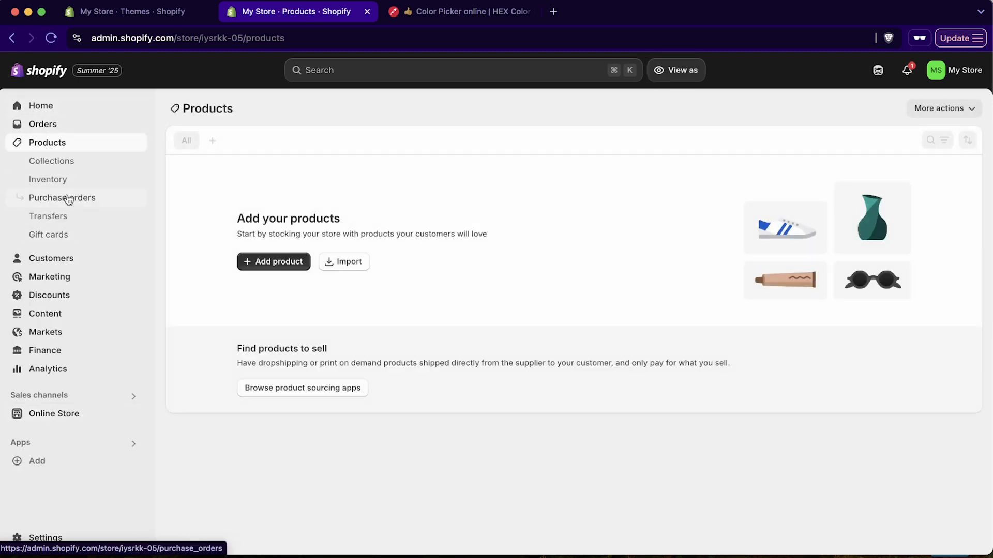
Start a new product titled 'Zero Degree Sleeping Bag | Mummy bag'
left_click(292, 262)
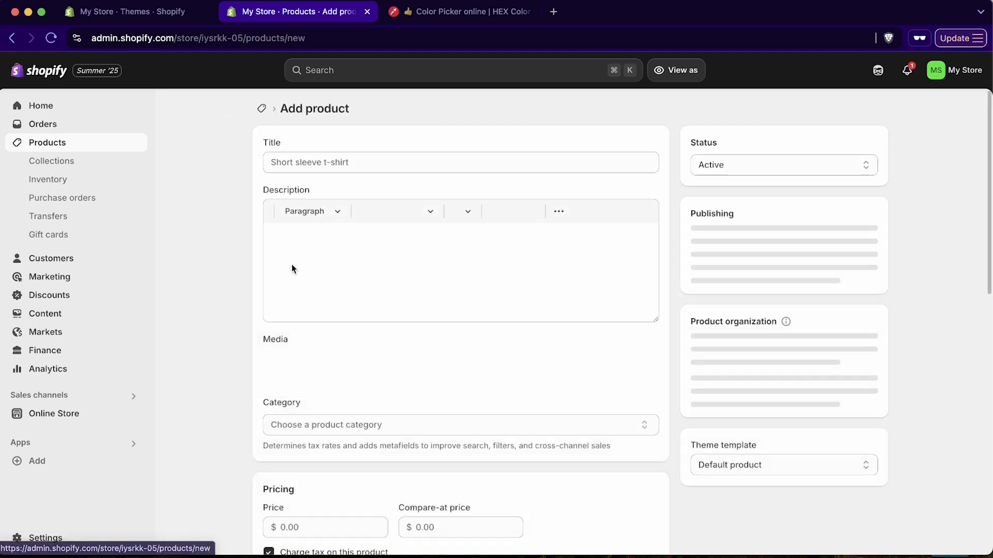
left_click(367, 161)
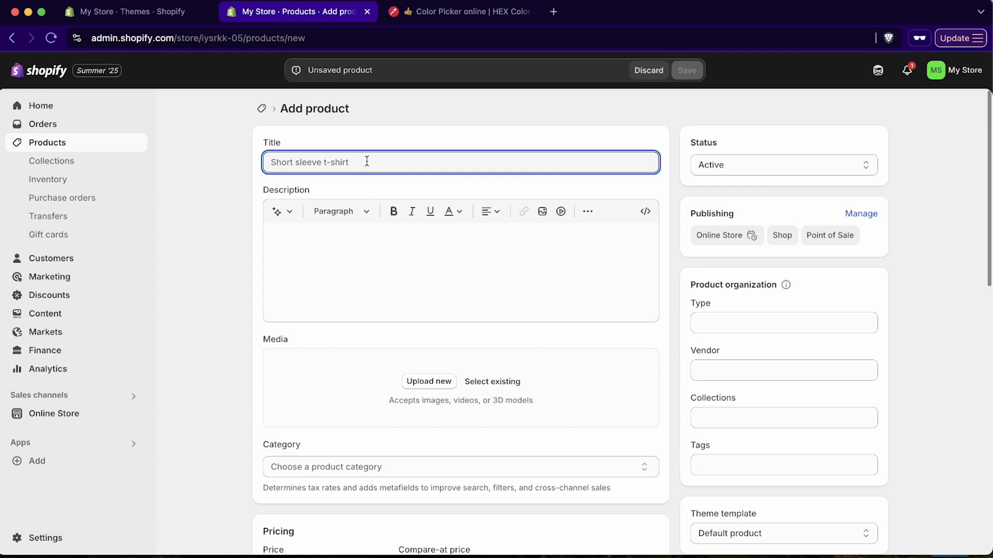
type("Zero Degree Sleeping Bag | Mummy bag")
Generate an AI description draft using the product title as the features and keywords
left_click(282, 212)
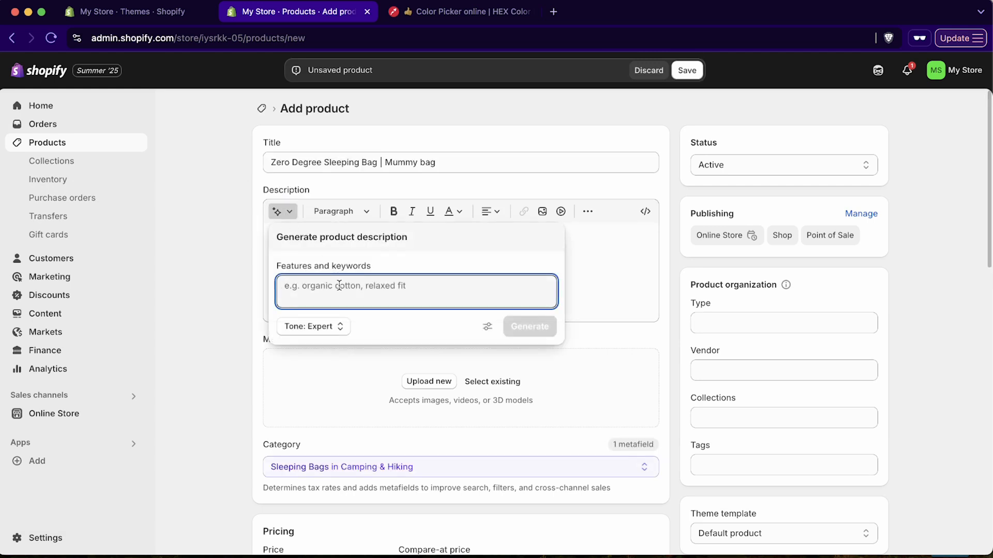
left_click(419, 162)
key("ctrl+a")
key("ctrl+c")
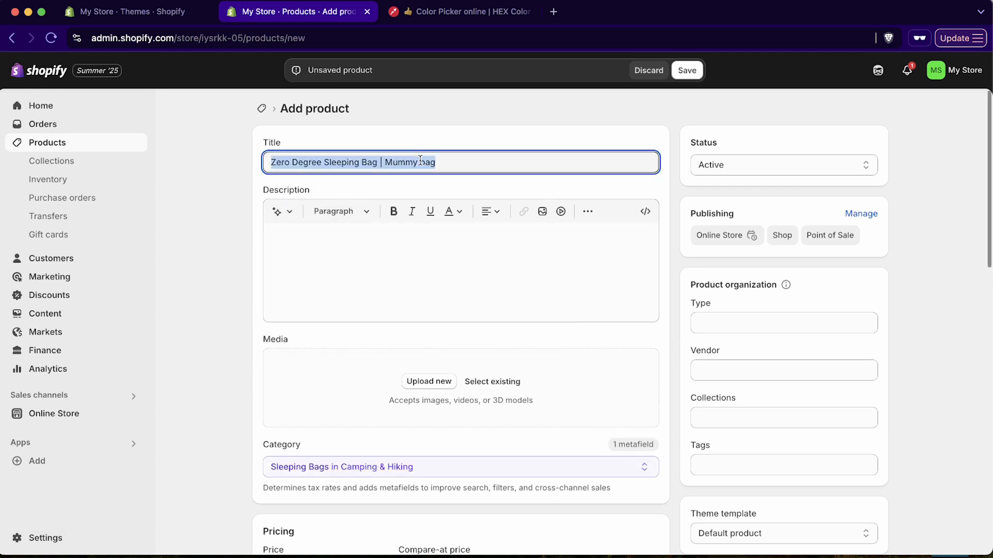
left_click(367, 238)
left_click(282, 212)
key("ctrl+v")
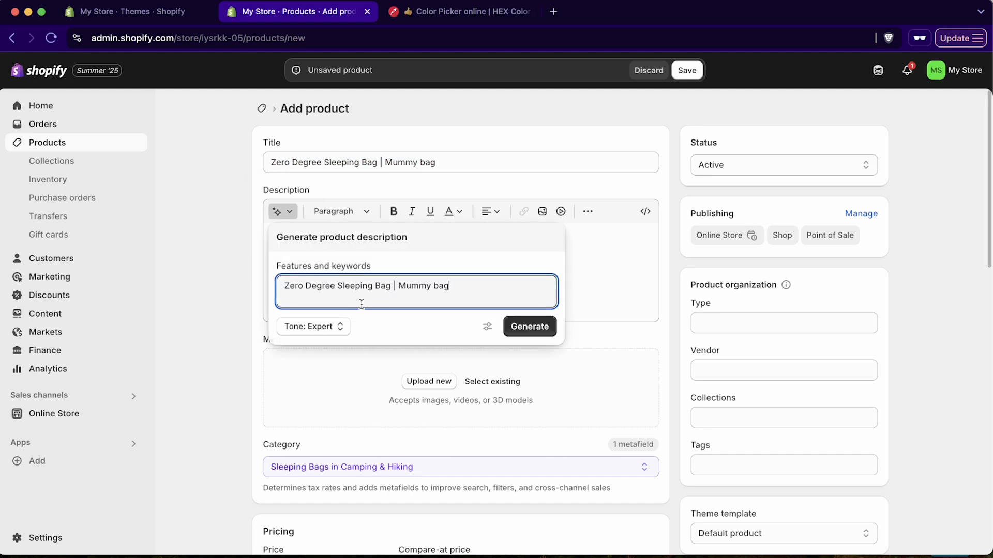
left_click(530, 326)
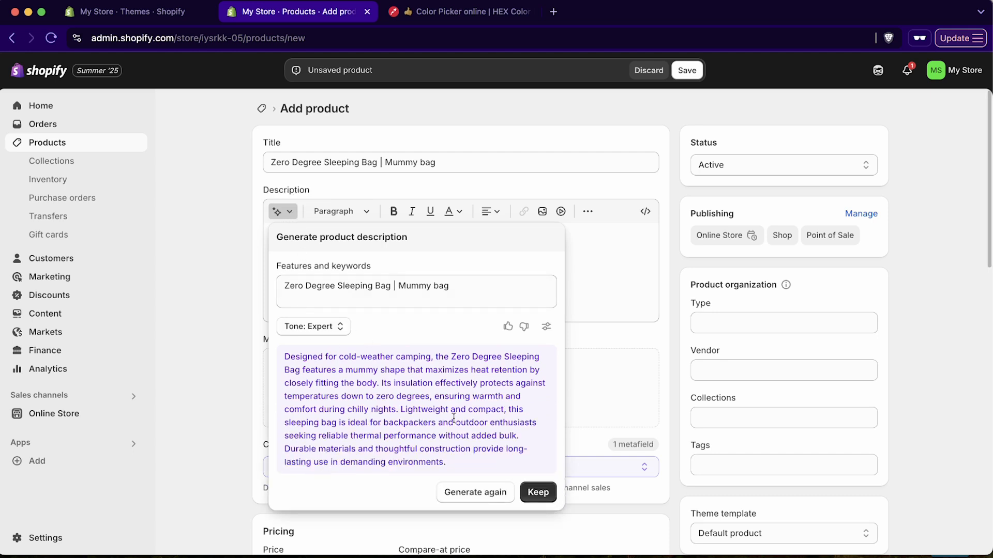
Keep the generated description and make 'heat retention by' bold, italic, underlined and red
left_click(538, 492)
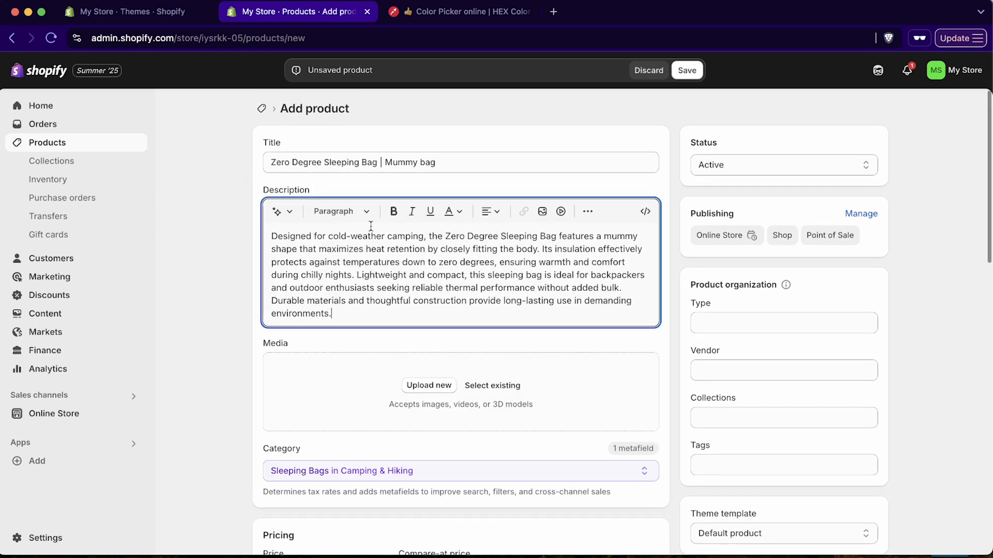
left_click_drag(365, 249, 438, 247)
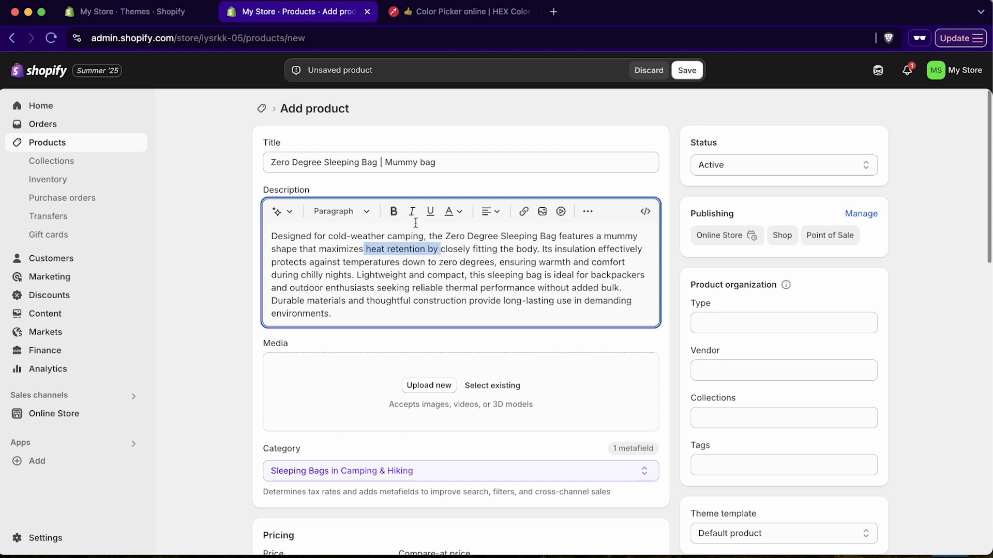
left_click(394, 211)
left_click(412, 211)
left_click(429, 211)
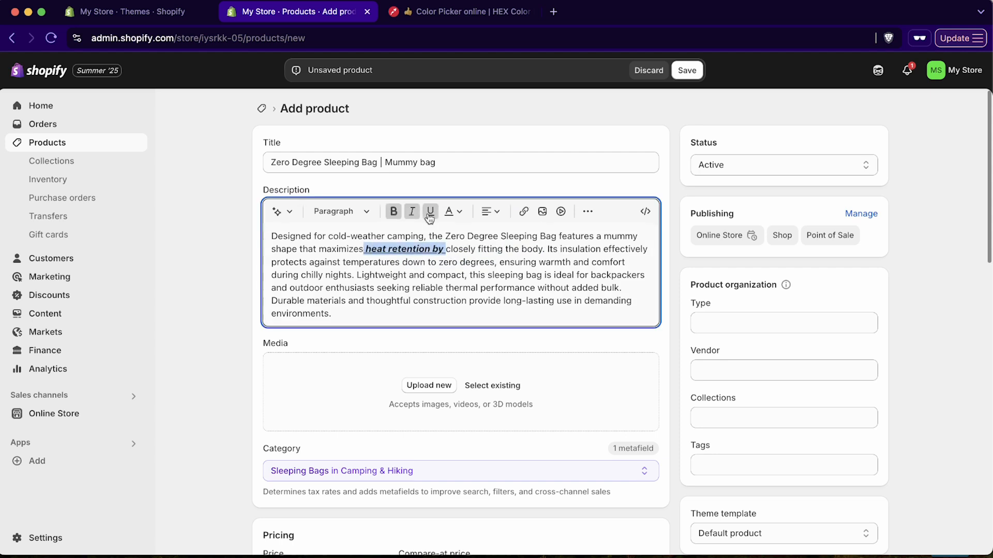
left_click(449, 212)
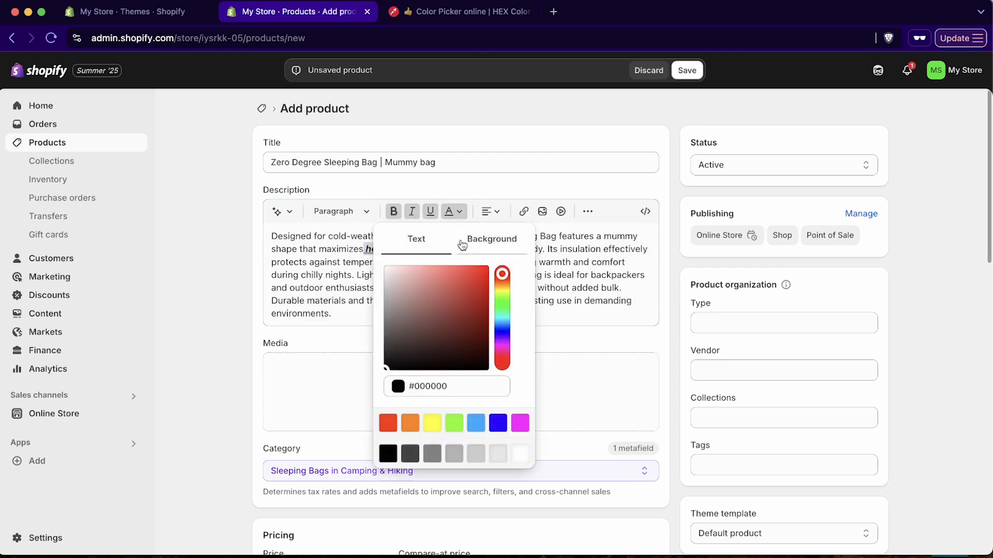
left_click(462, 277)
left_click(578, 262)
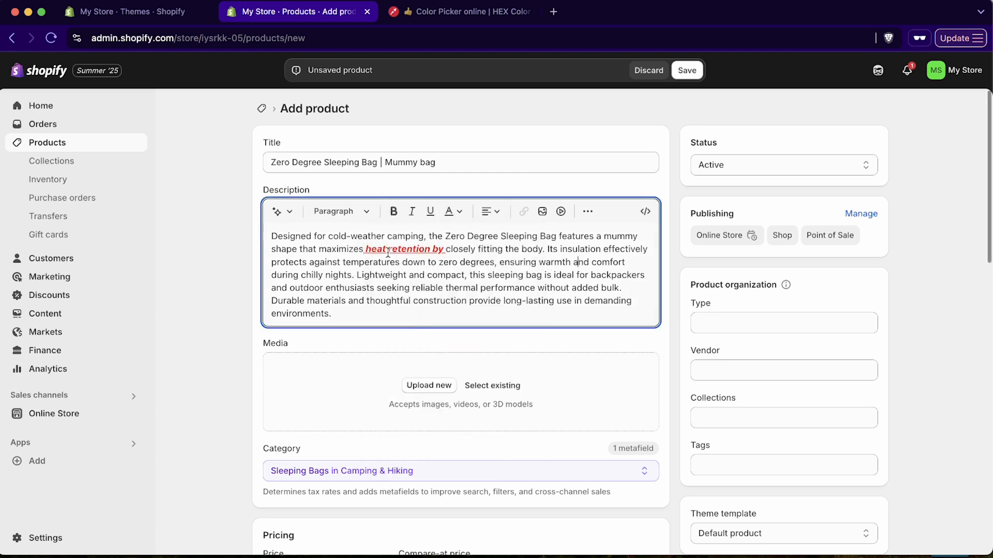
Check the alignment options without changing them, then select 'closely fitting the body'
left_click(492, 216)
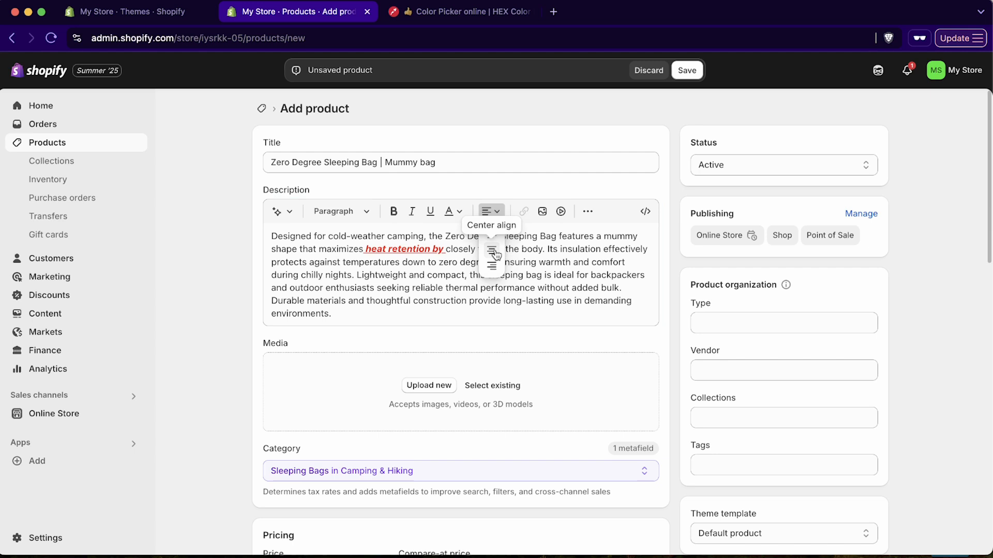
left_click(577, 270)
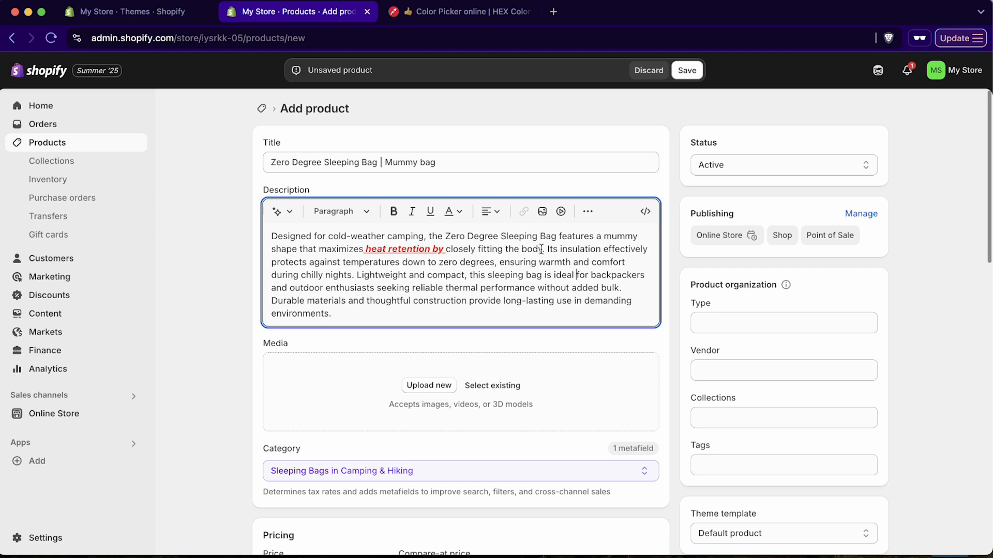
left_click_drag(541, 249, 447, 248)
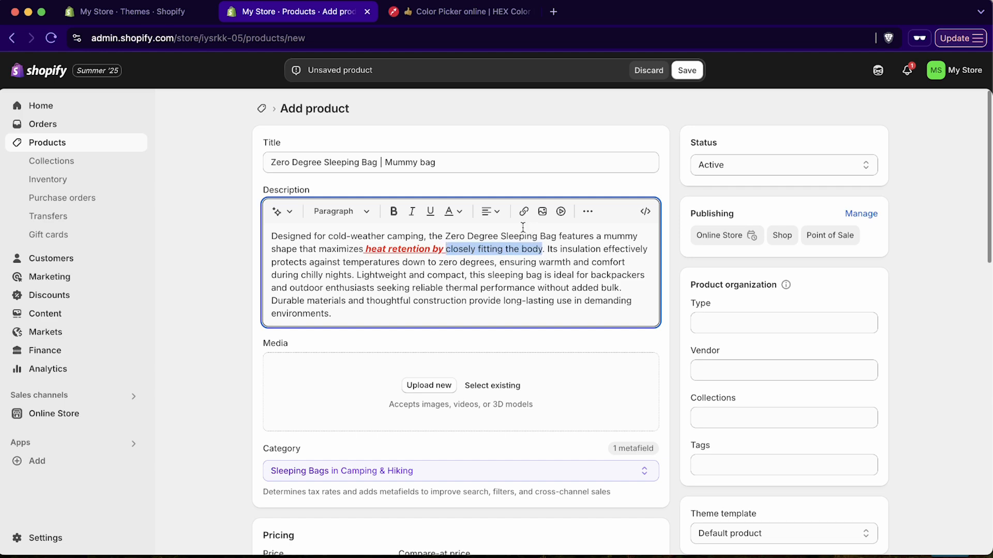
left_click(524, 211)
left_click(459, 265)
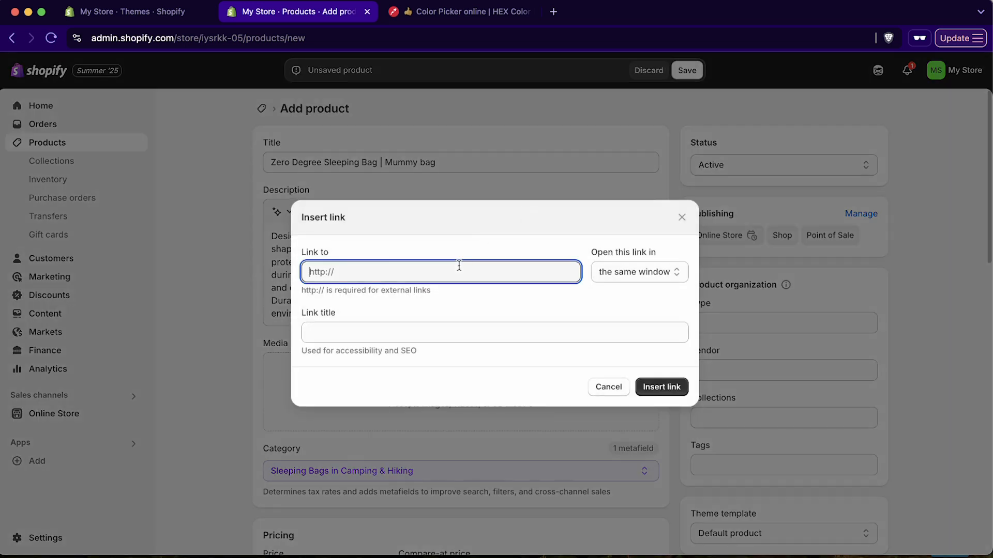
type("https://santrelmedia.com")
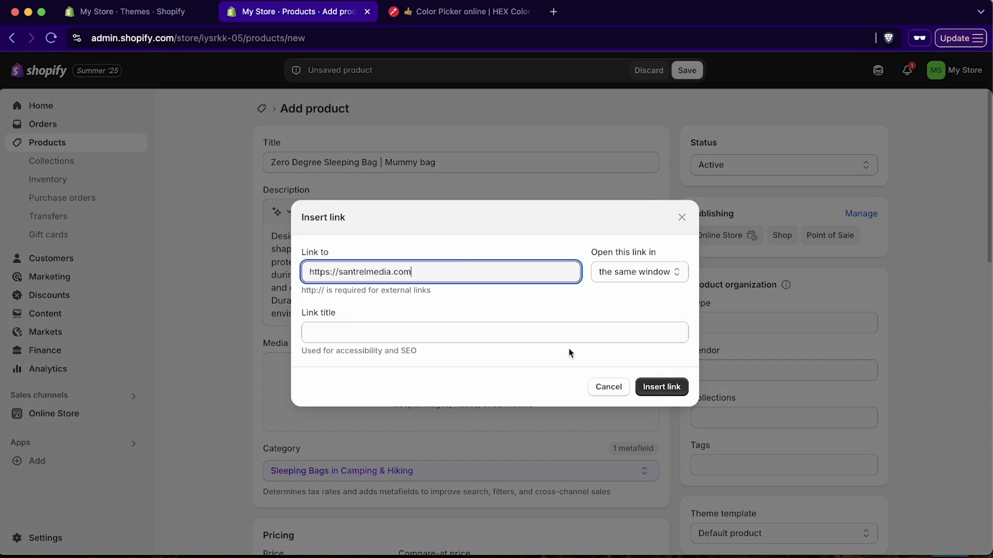
left_click(633, 279)
left_click(638, 284)
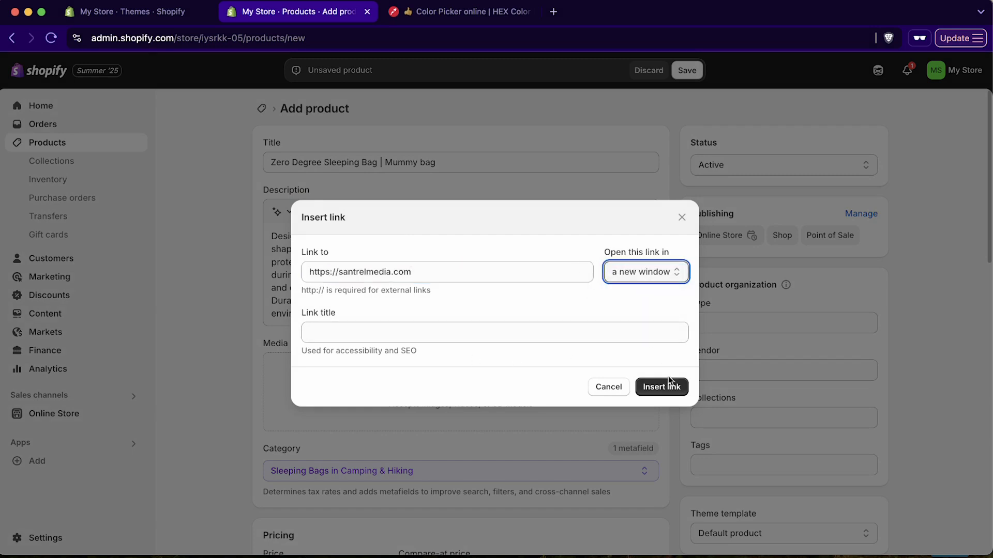
left_click(669, 388)
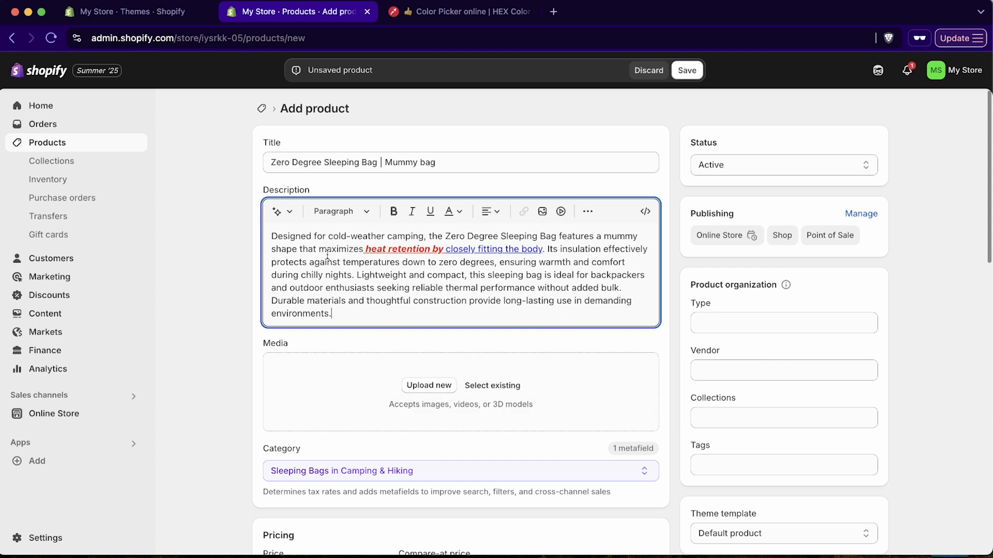
Upload bag-1.jpeg, bag-2.jpeg and bag-3.png, then move the outdoor in-use photo to first place
left_click_drag(327, 255, 413, 310)
left_click(413, 304)
left_click(428, 384)
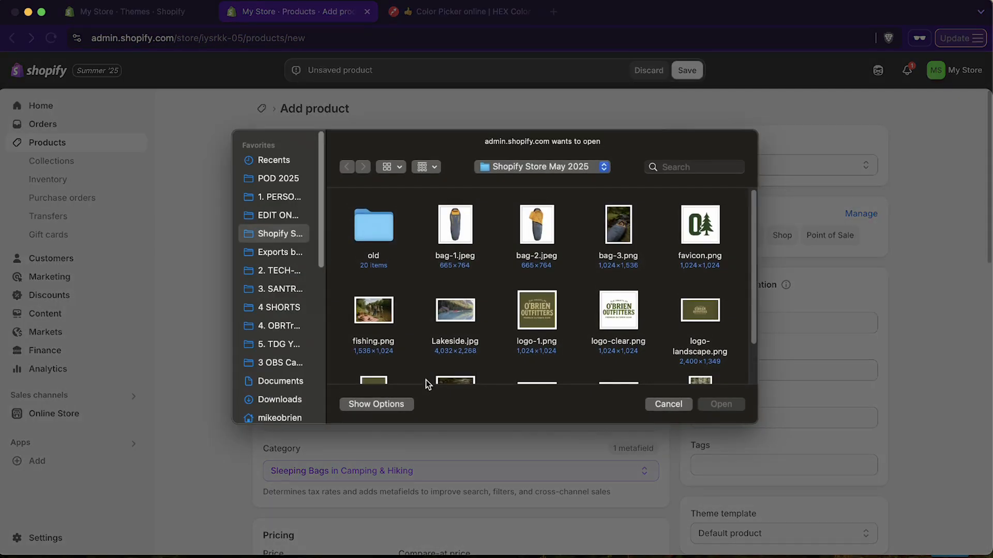
left_click(455, 224)
left_click(619, 225, "shift")
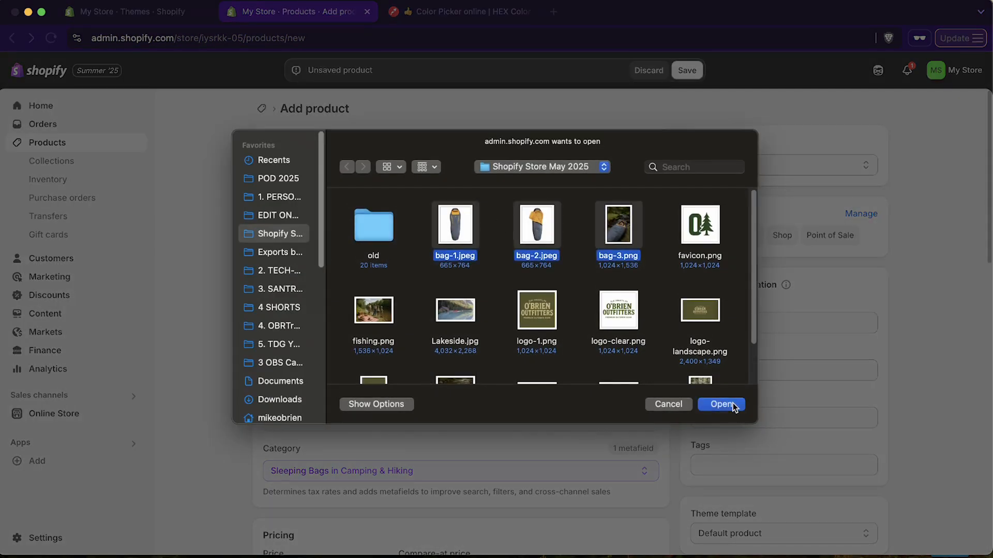
left_click(733, 406)
scroll(521, 393, "down", 3)
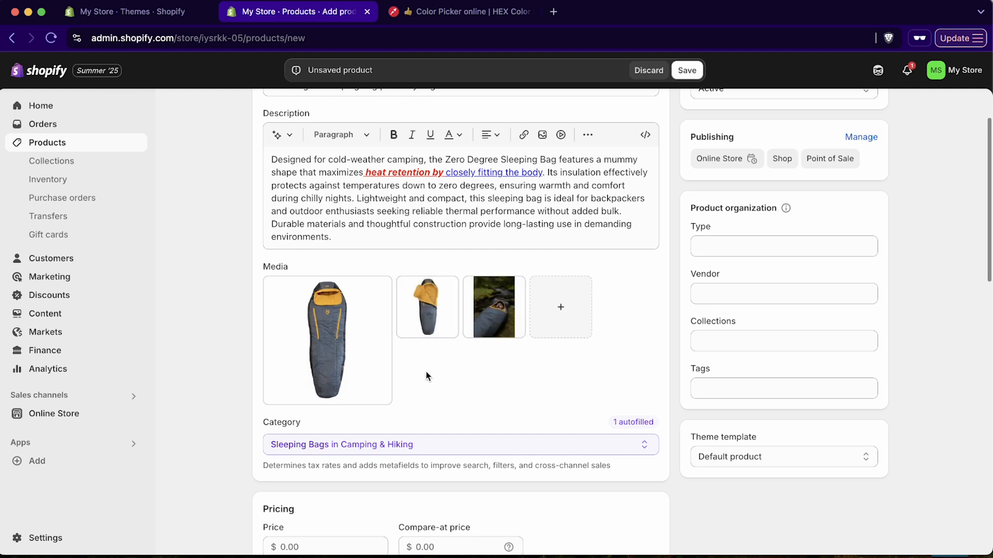
left_click_drag(505, 292, 346, 311)
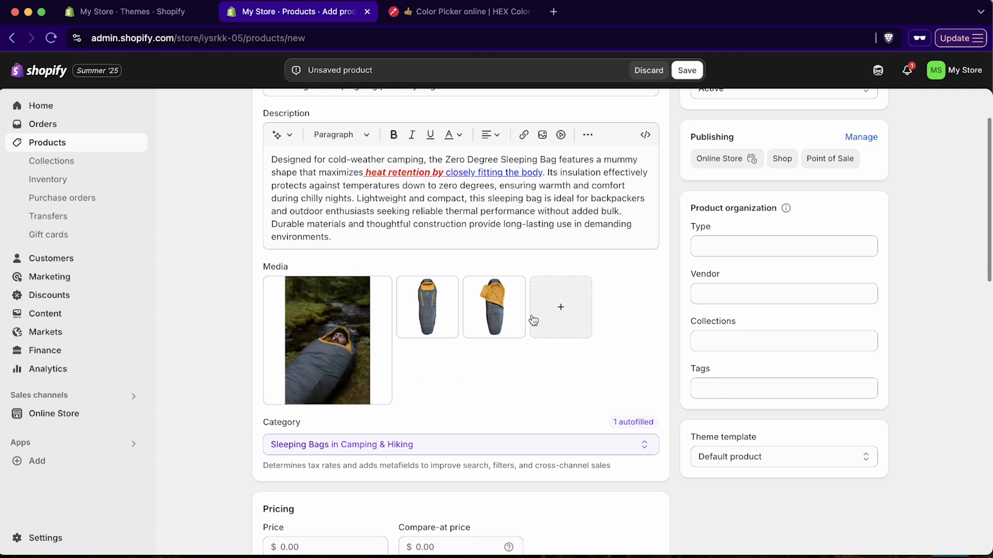
Set the price to $139.00 and the compare-at price to $149.00
scroll(553, 347, "down", 5)
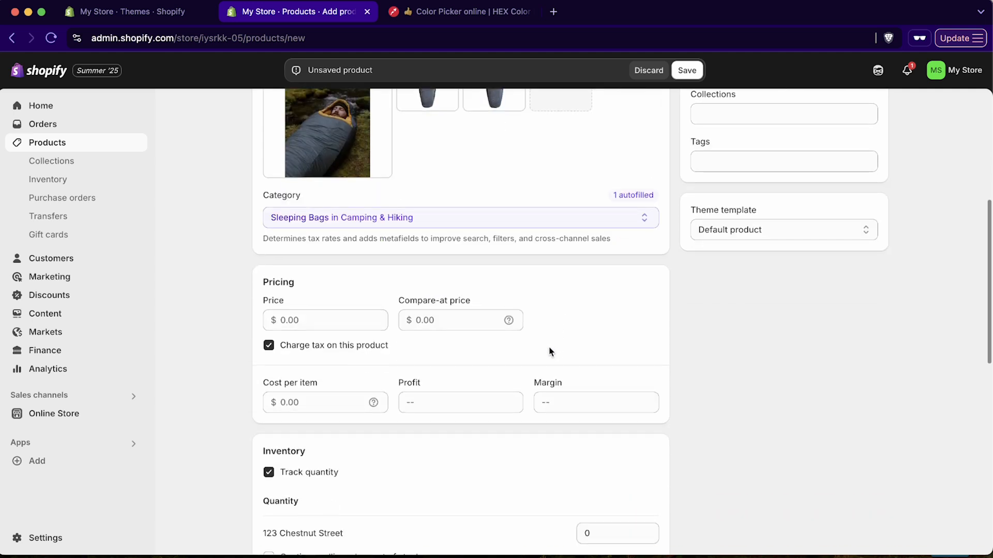
left_click(349, 325)
type("139")
left_click(460, 317)
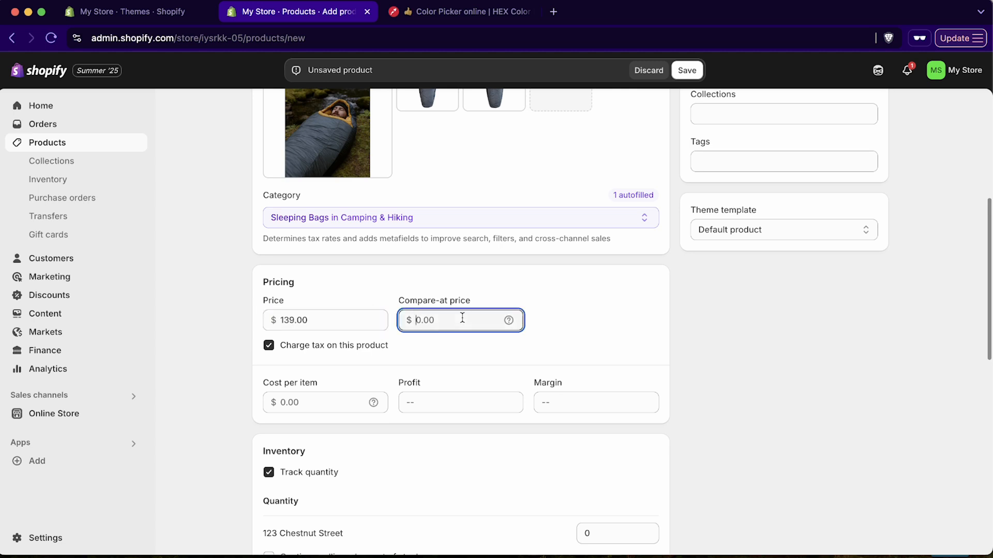
type("149")
left_click(578, 343)
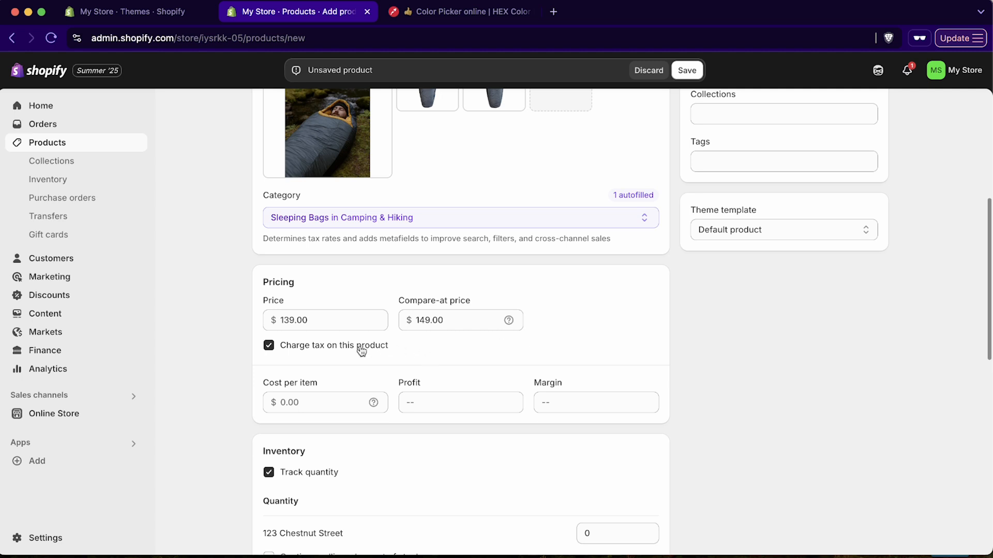
Enter a cost per item of $49.00
left_click(331, 397)
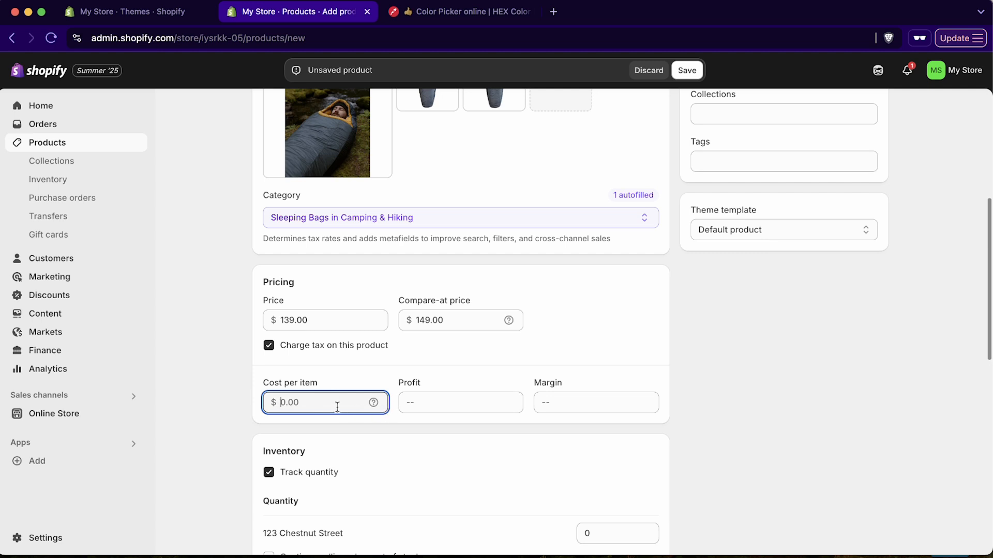
type("49")
left_click_drag(471, 376, 480, 377)
left_click(405, 366)
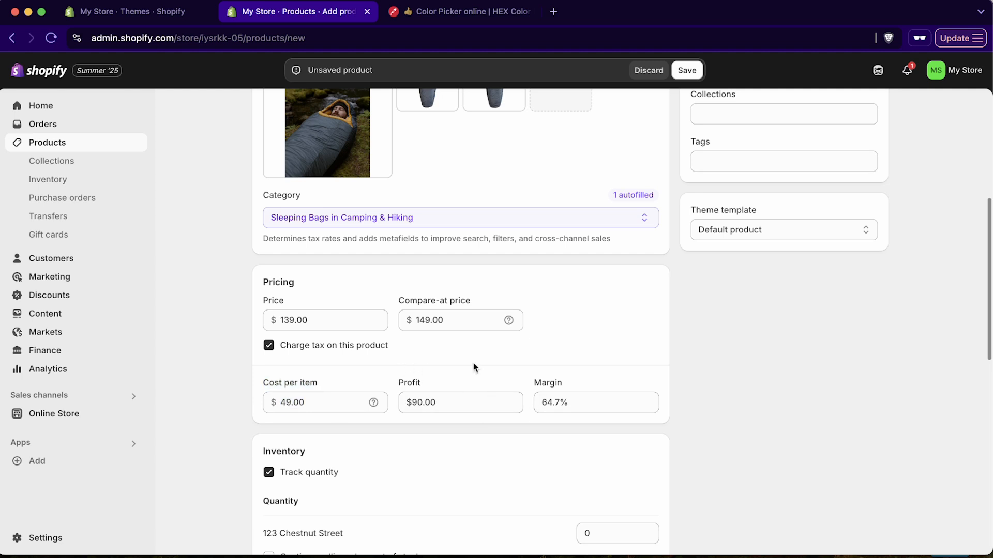
scroll(479, 365, "down", 1)
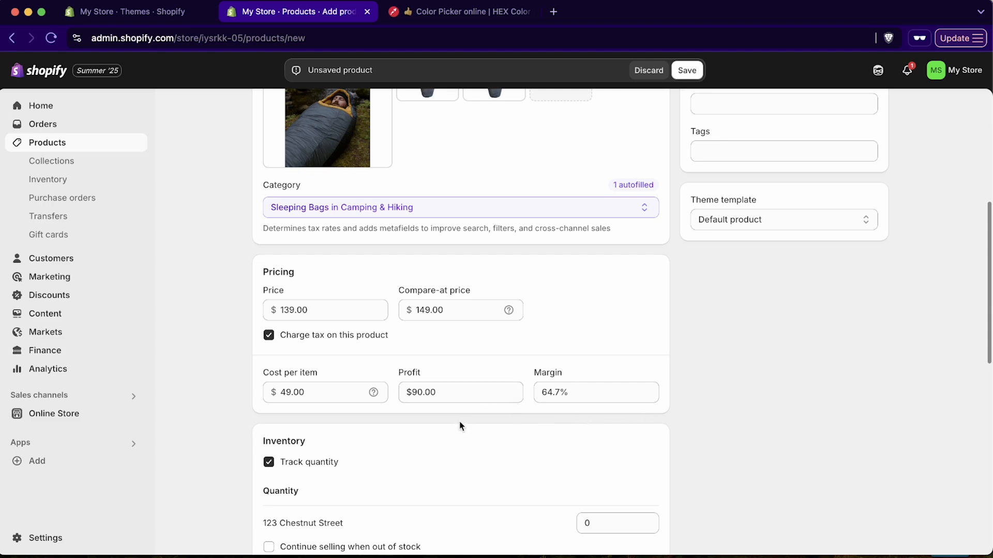
Set the stock quantity at 123 Chestnut Street to 45 units
scroll(461, 423, "down", 5)
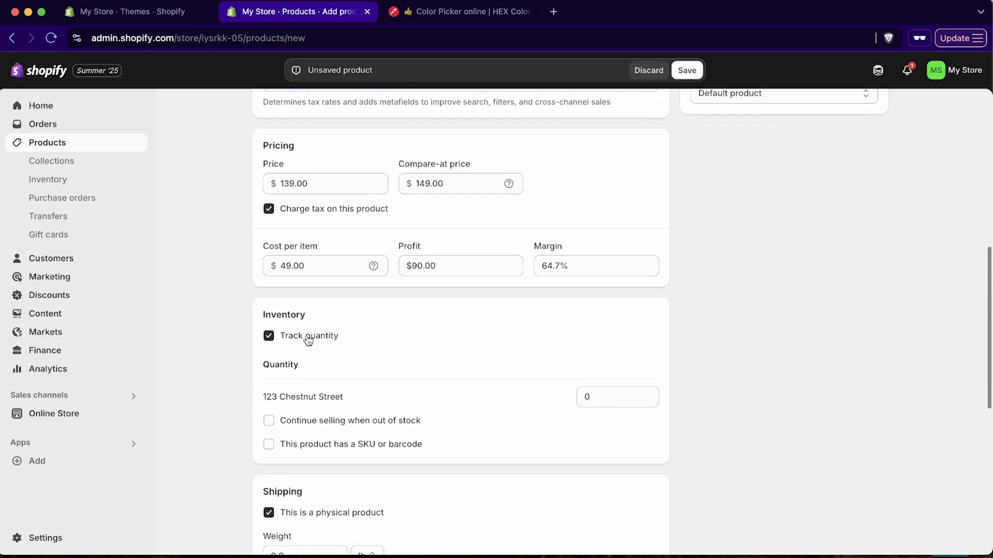
scroll(442, 331, "up", 15)
scroll(439, 331, "down", 20)
scroll(638, 383, "up", 4)
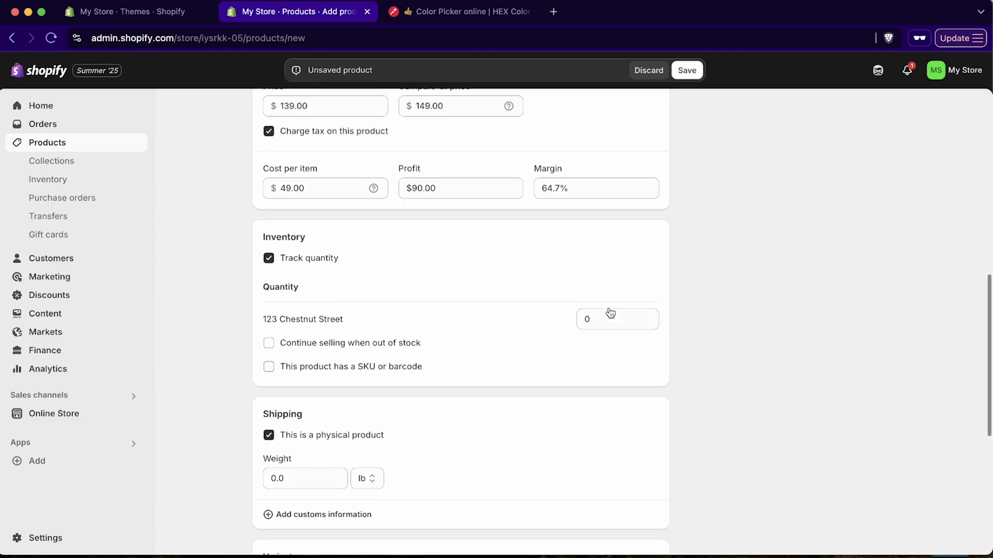
left_click(626, 350)
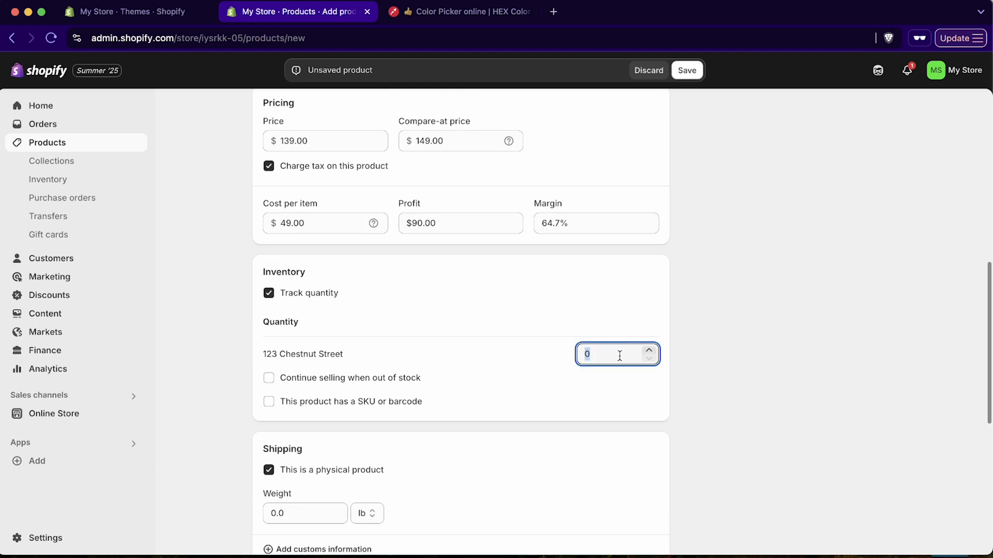
type("45")
left_click(547, 437)
Turn on Continue selling when out of stock and give the product SKU 10001
scroll(450, 393, "down", 3)
left_click(334, 312)
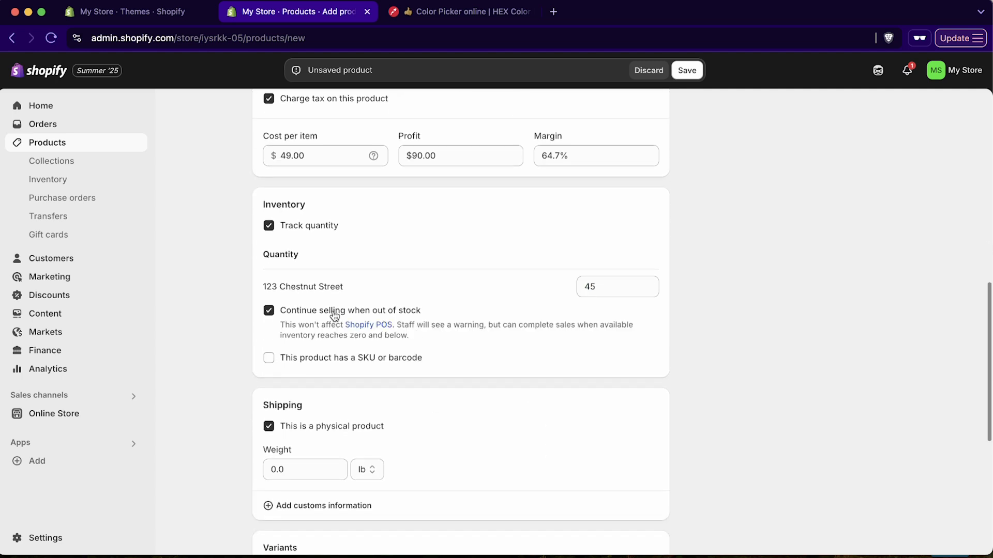
left_click(311, 311)
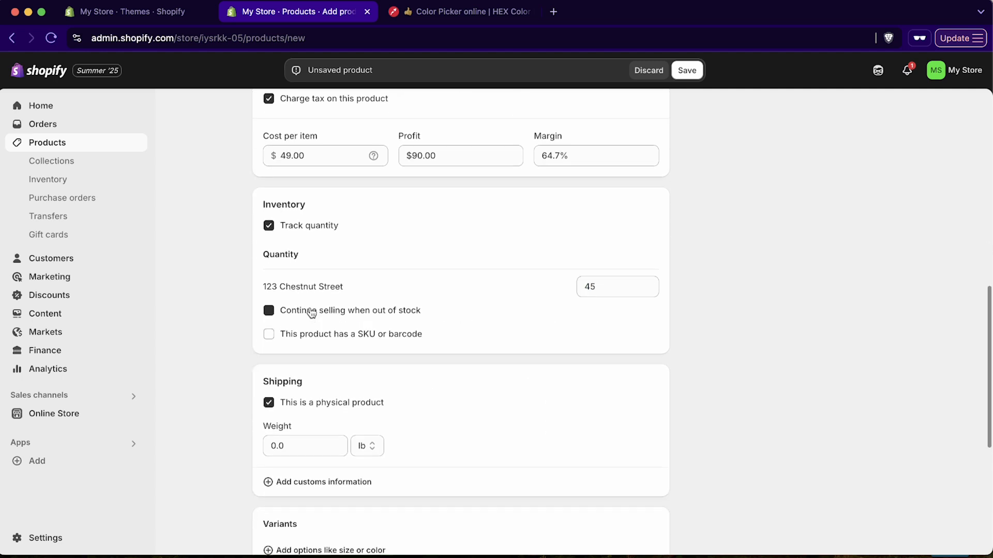
left_click(309, 310)
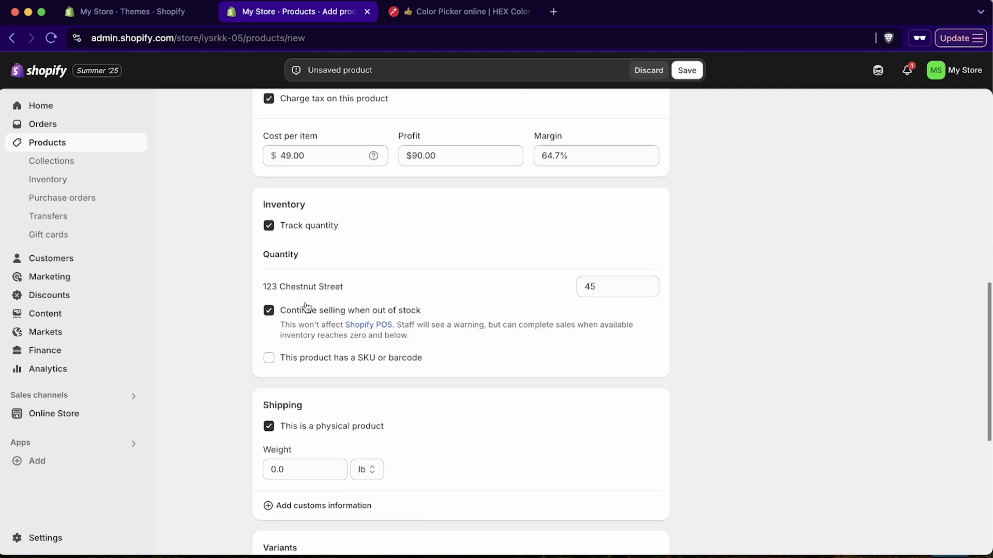
left_click(276, 360)
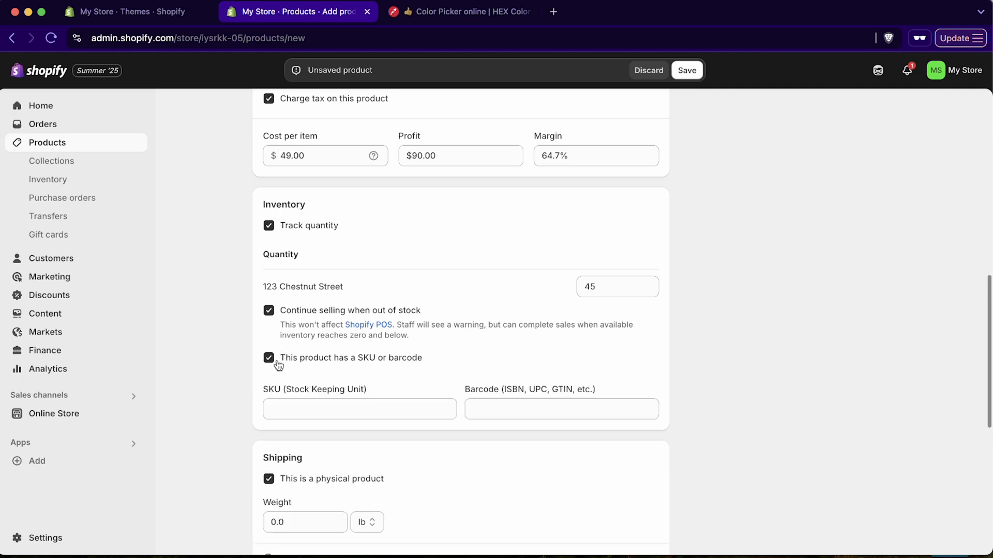
left_click(388, 399)
type("1")
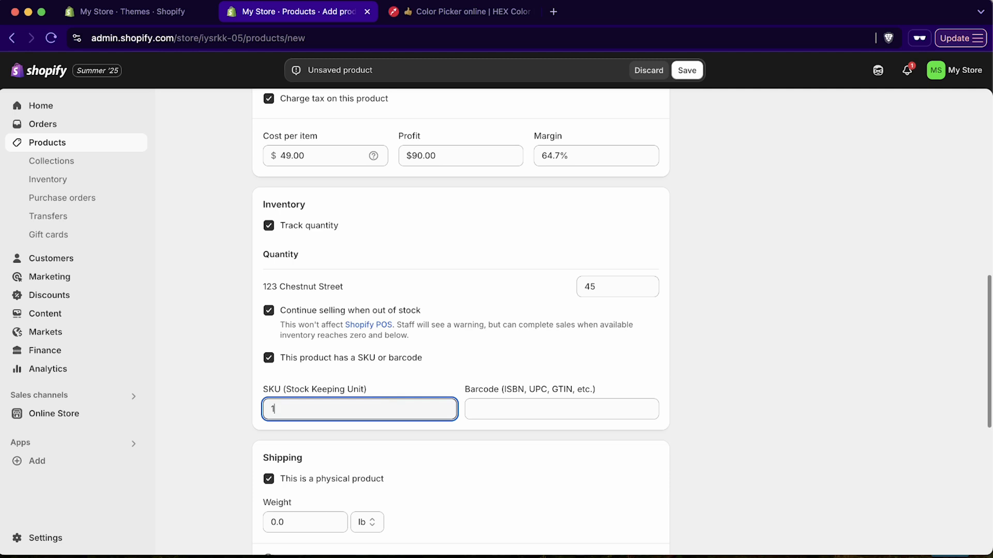
type("0001")
left_click(526, 389)
Set the product weight to 4.0 lb
scroll(525, 401, "down", 2)
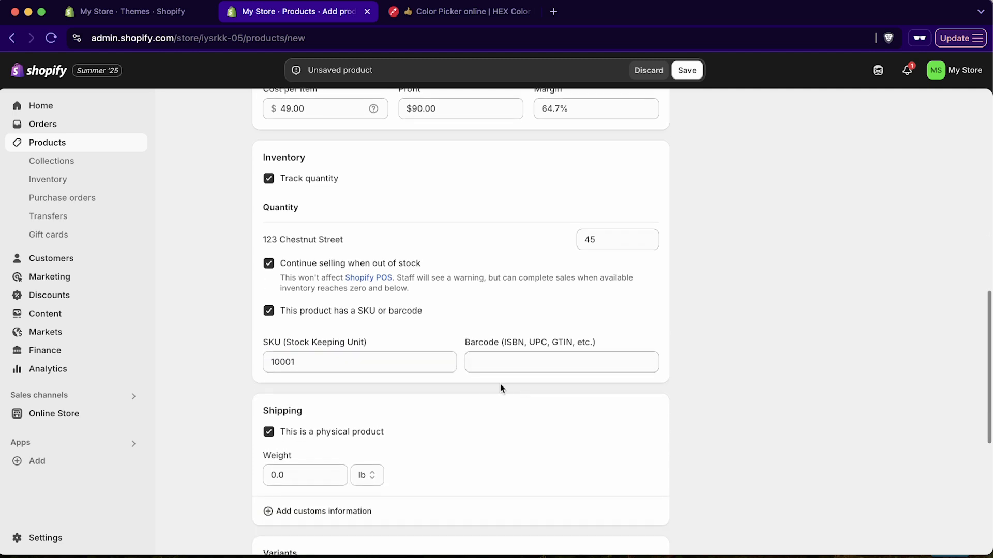
scroll(424, 411, "down", 3)
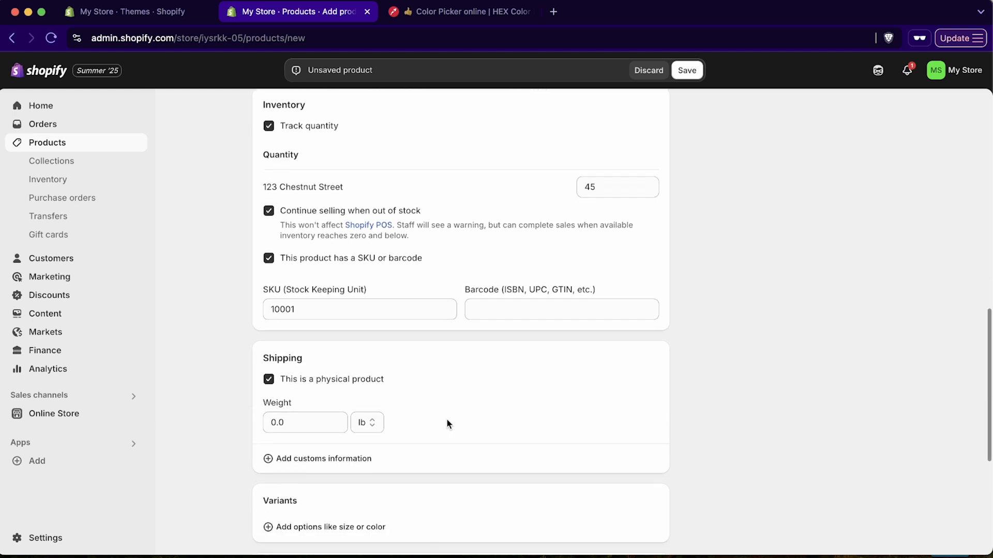
left_click_drag(309, 401, 246, 402)
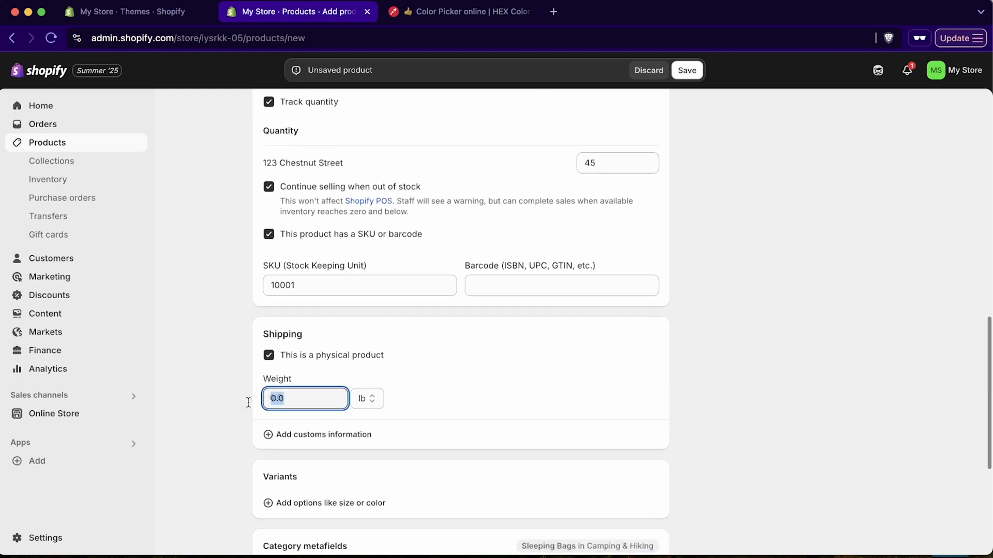
type("2")
key("BackSpace")
type("4")
double_click(558, 376)
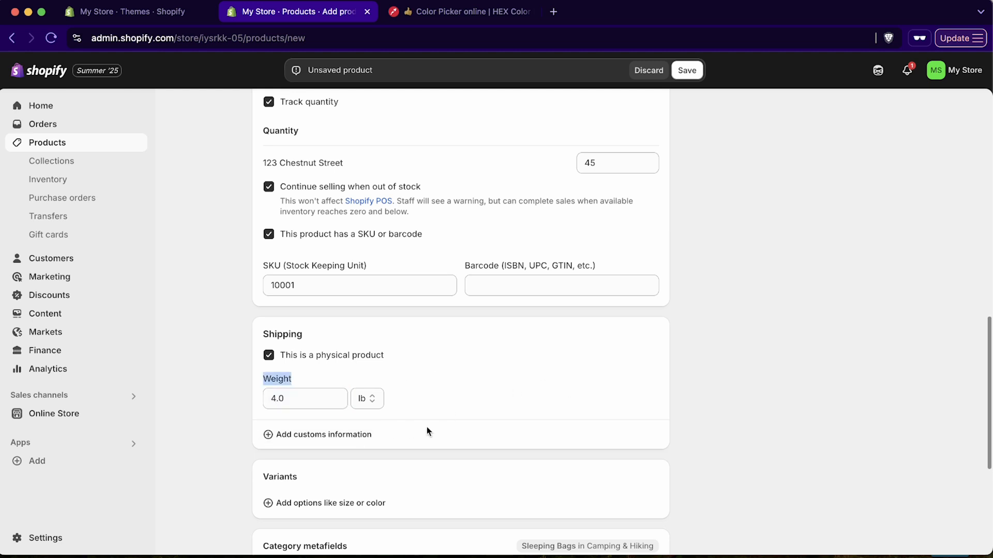
Add a custom 'size' variant option with values Tall and Regular
scroll(488, 395, "down", 5)
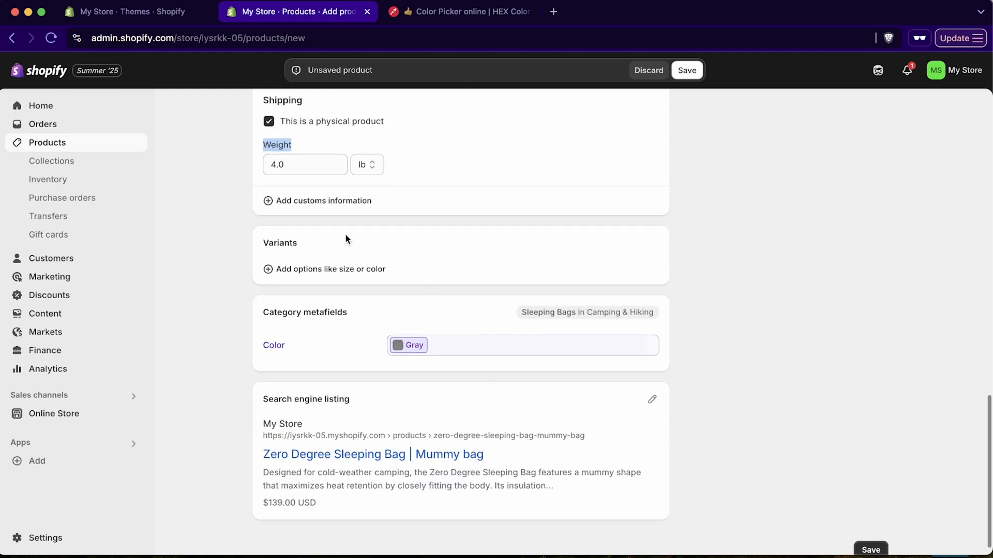
left_click(350, 276)
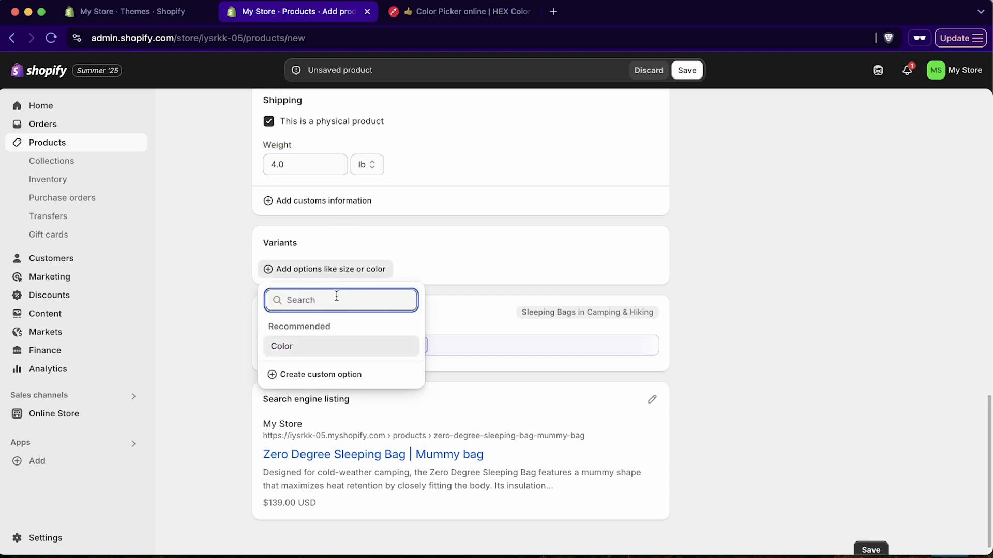
type("size")
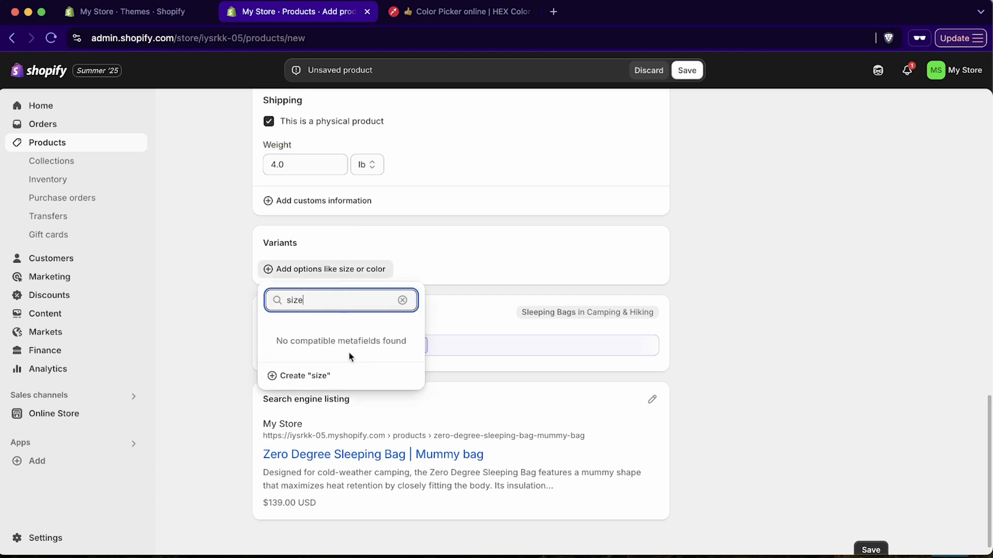
left_click(309, 376)
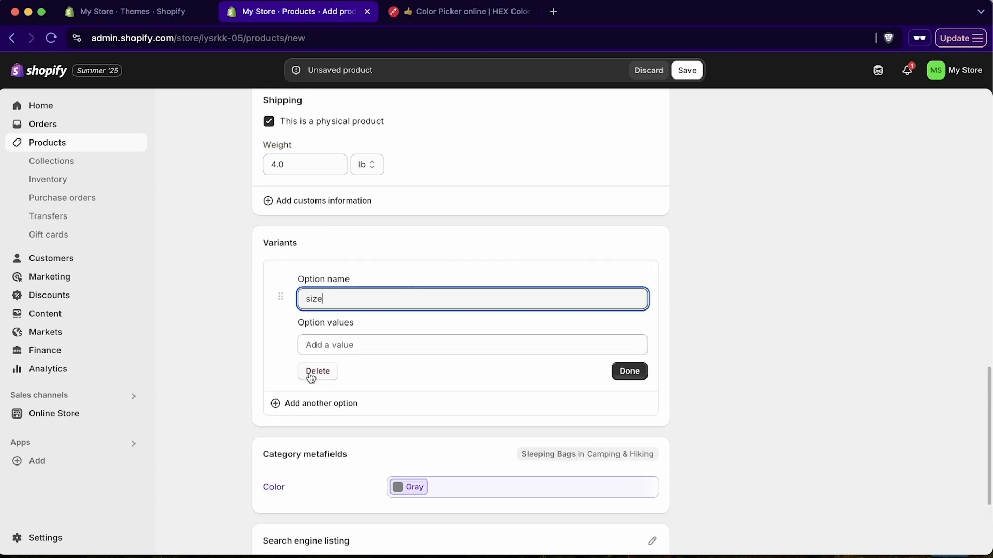
left_click(404, 346)
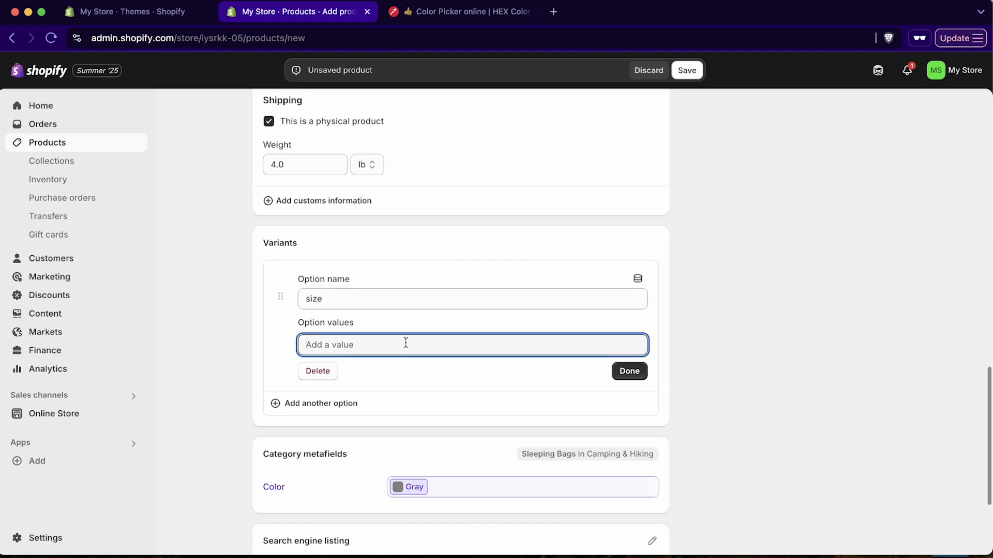
type("Tall")
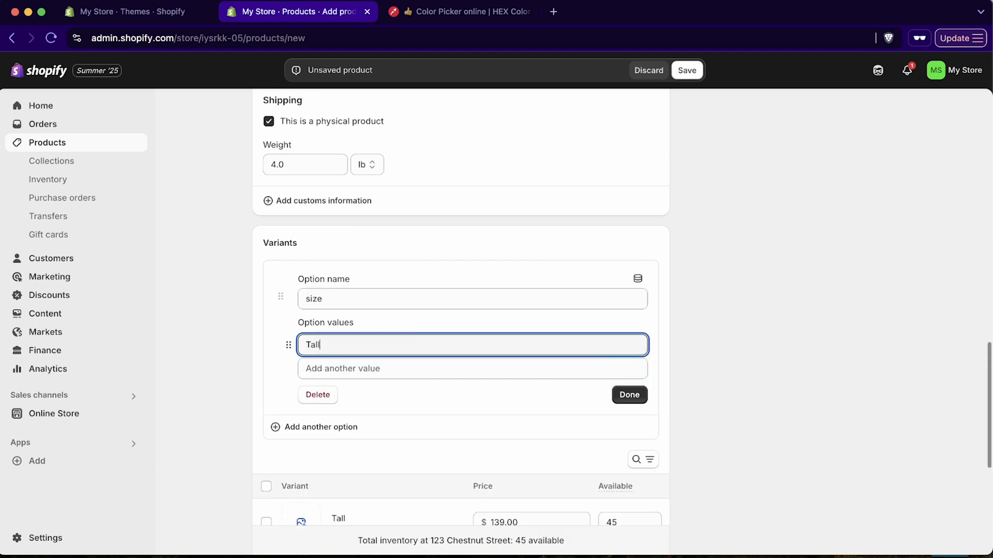
key("Return")
type("M")
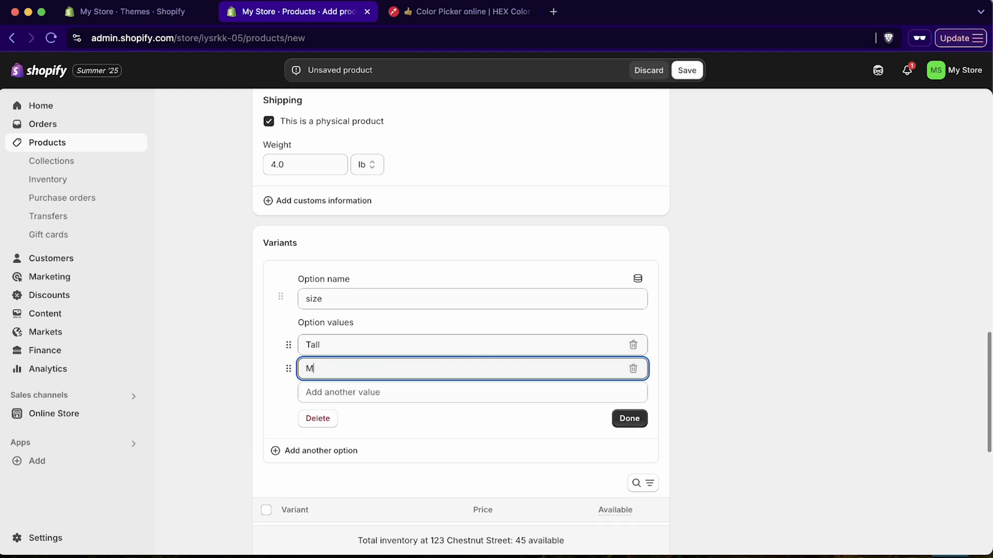
key("BackSpace")
type("Regular")
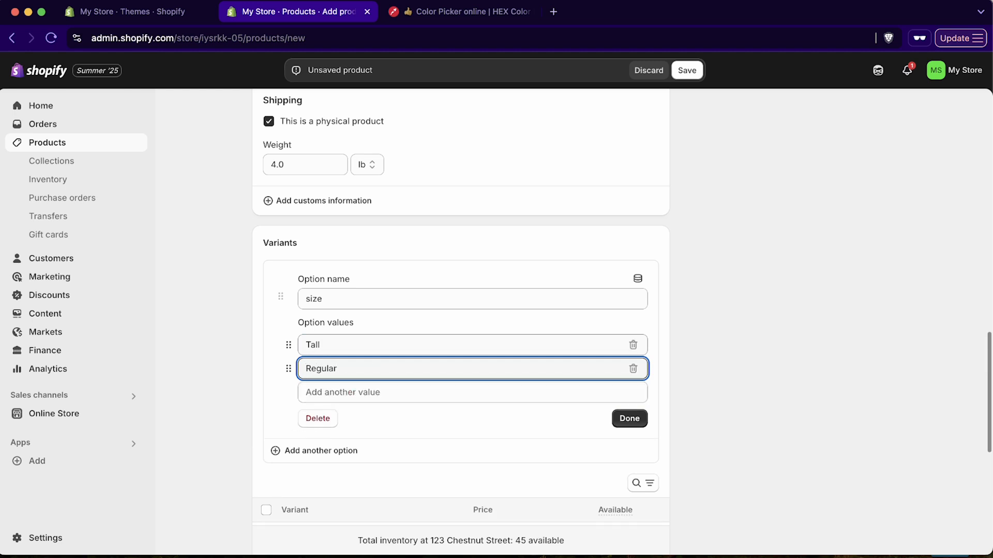
left_click(630, 419)
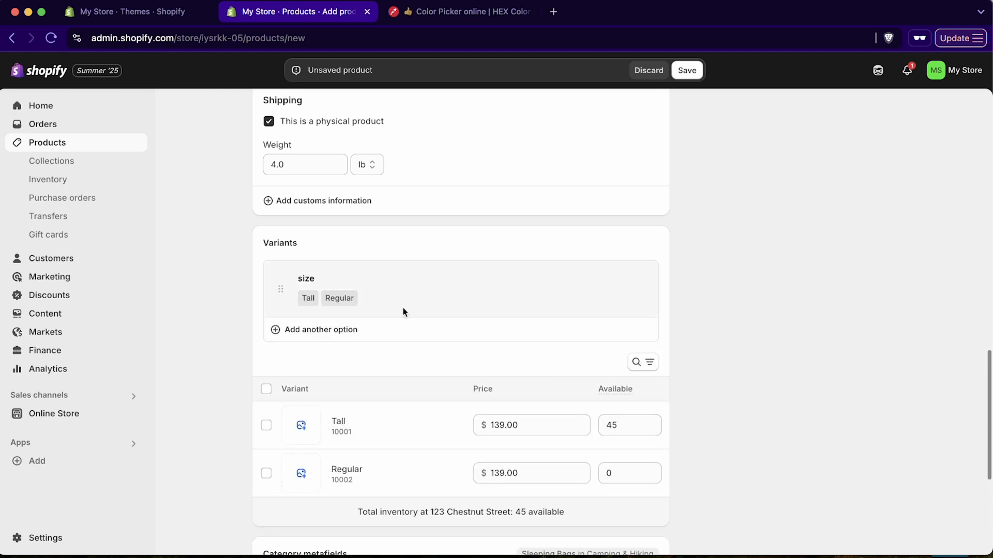
Add a Color option with Gray, Blue and Beige, giving each size three colour variants
left_click(350, 334)
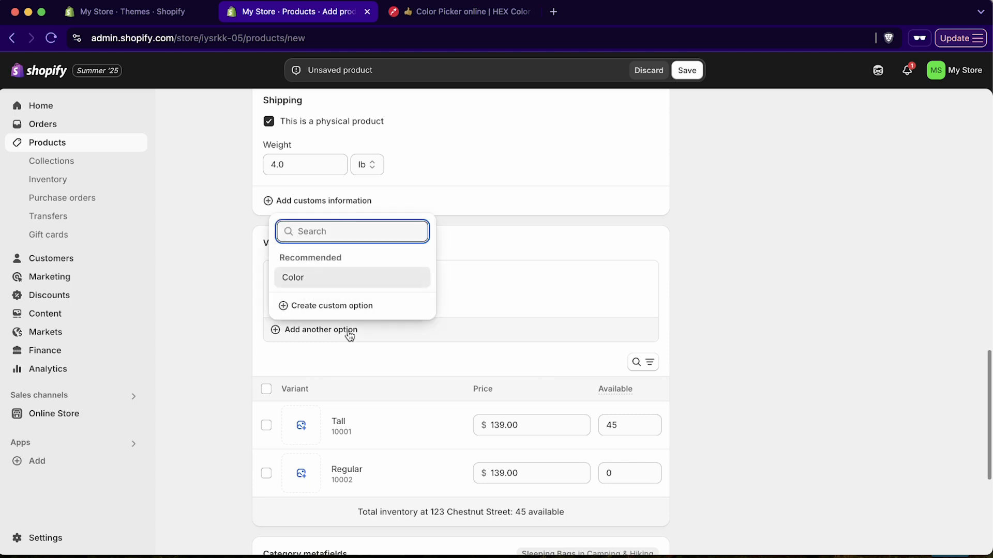
left_click(343, 279)
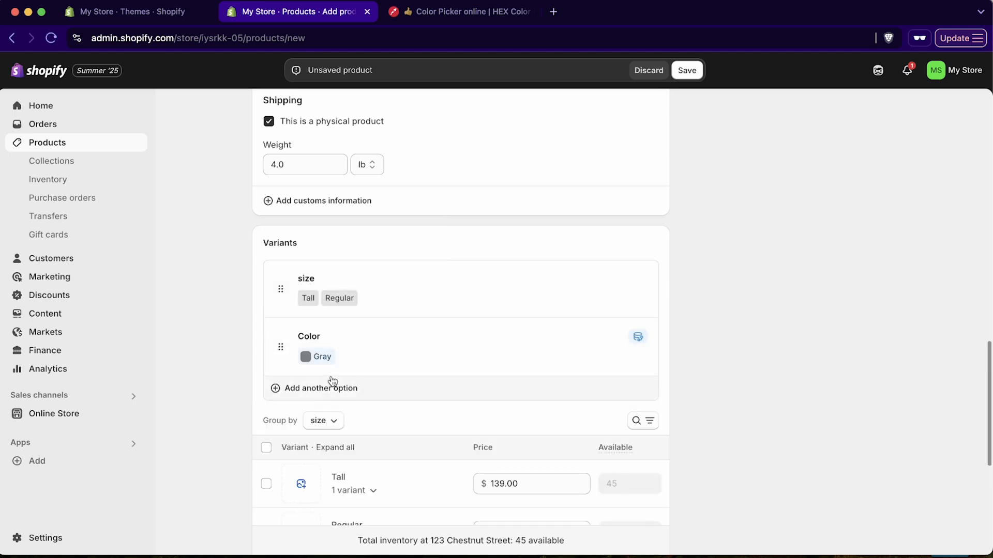
left_click(363, 358)
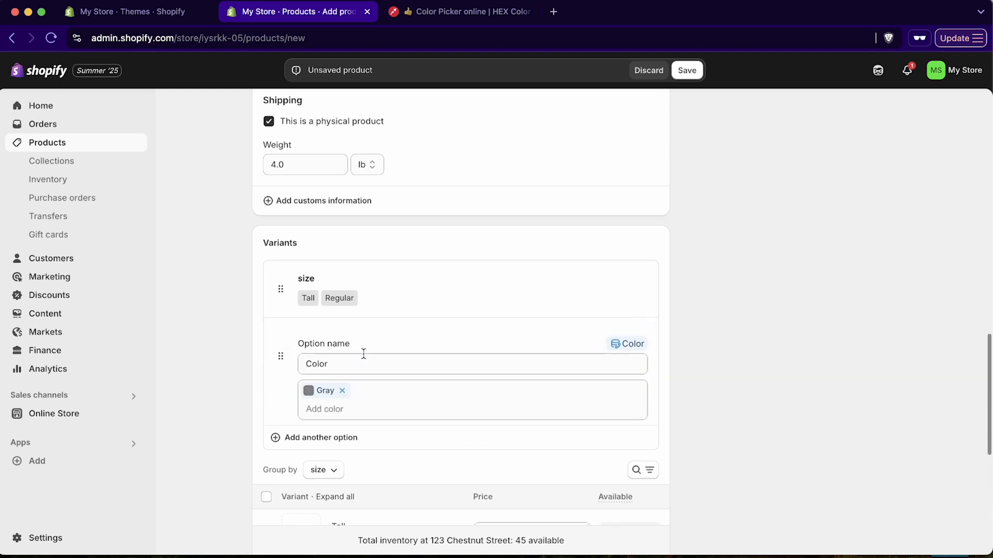
left_click(352, 402)
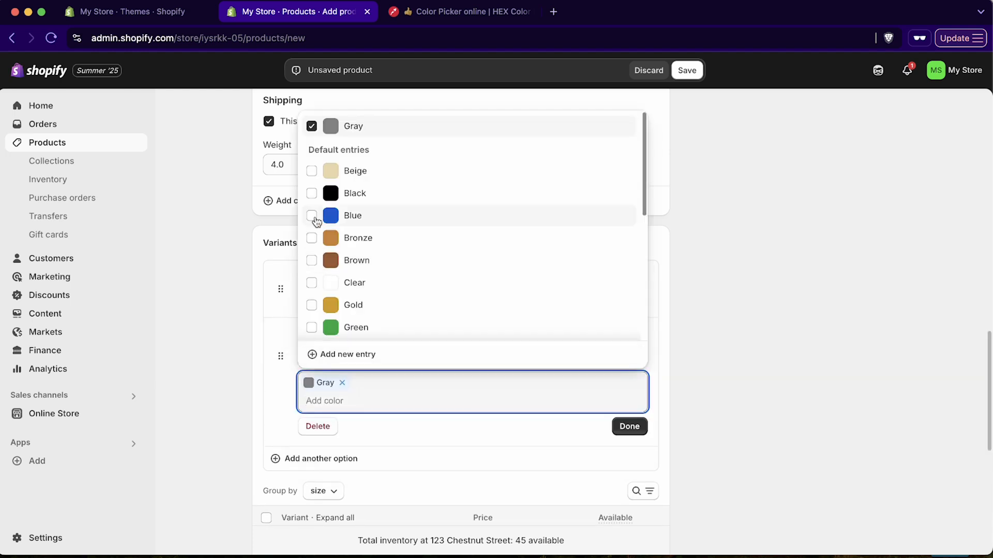
left_click(312, 216)
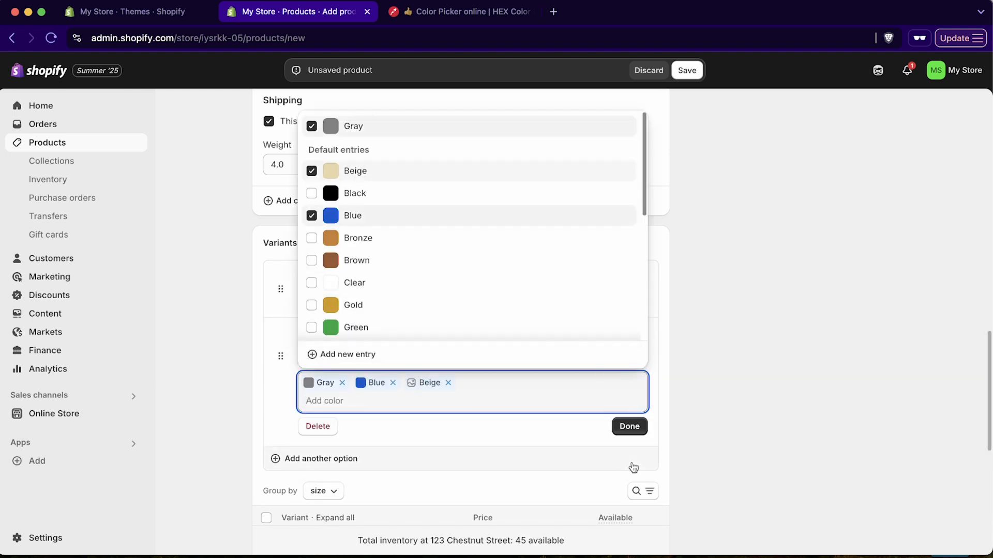
left_click(629, 426)
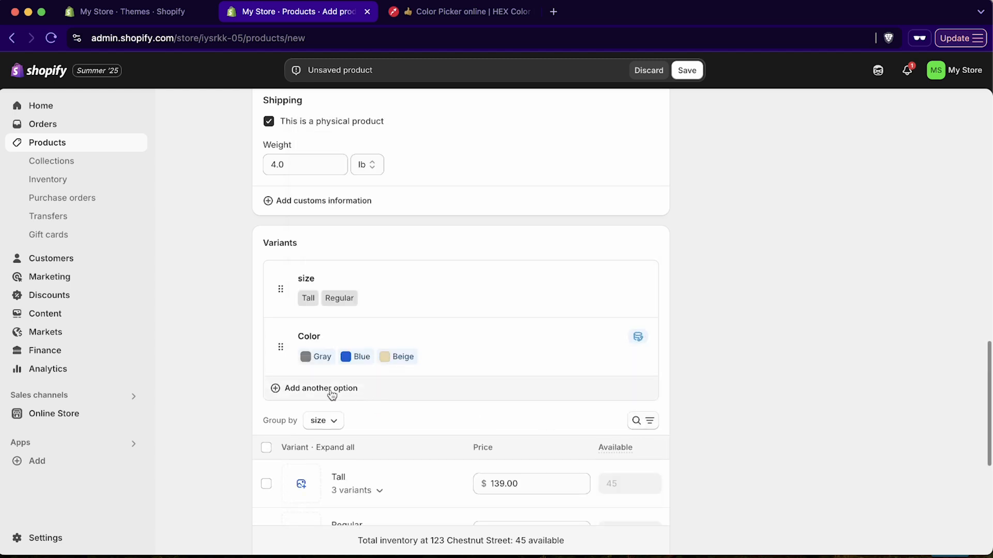
scroll(497, 421, "down", 3)
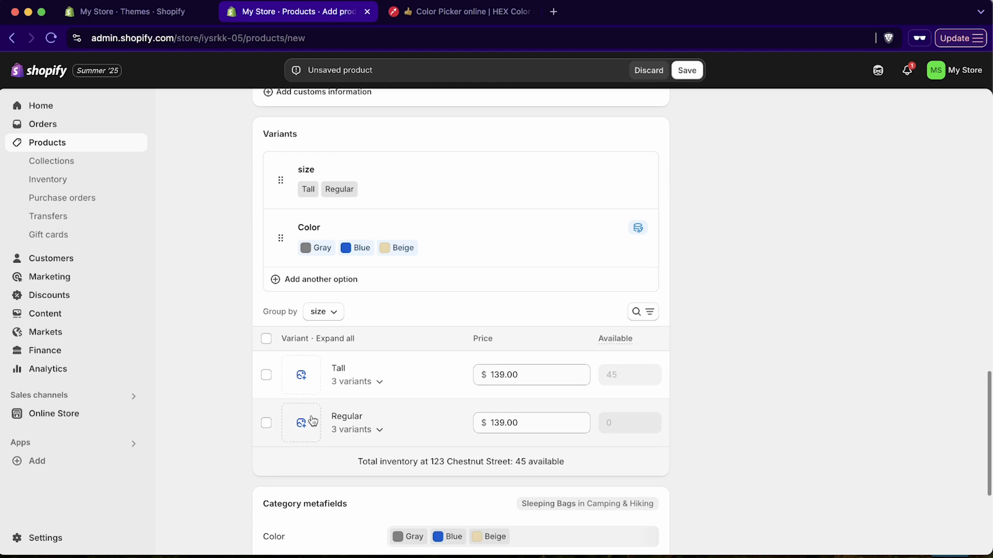
scroll(362, 408, "down", 1)
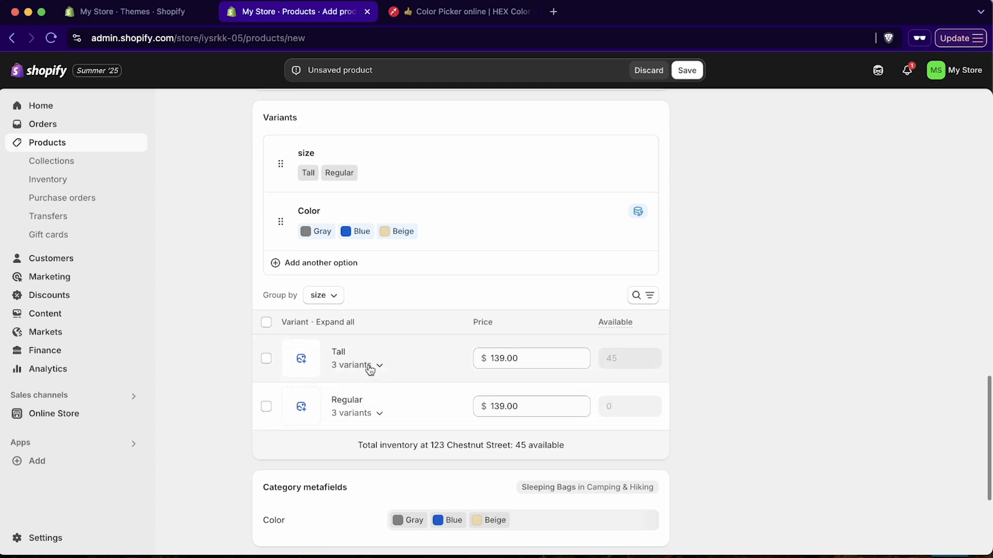
Set the Tall Beige variant's price to $139.50
left_click(369, 368)
left_click(377, 366)
left_click(377, 366)
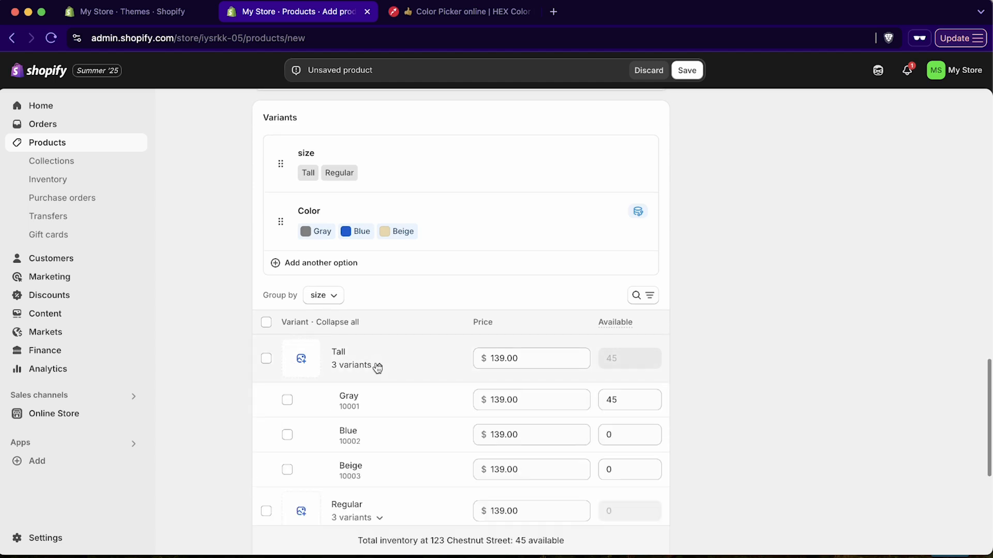
scroll(514, 419, "down", 3)
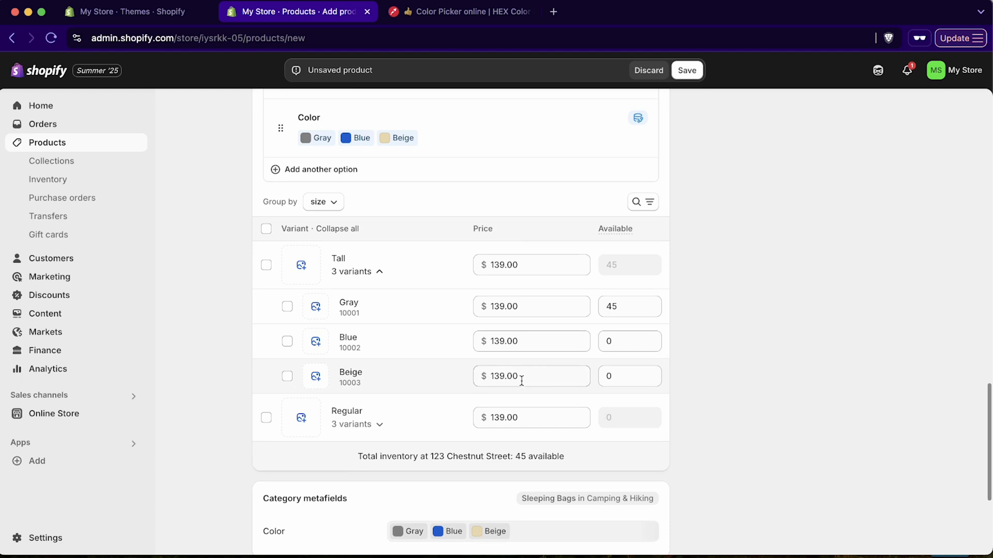
left_click(501, 376)
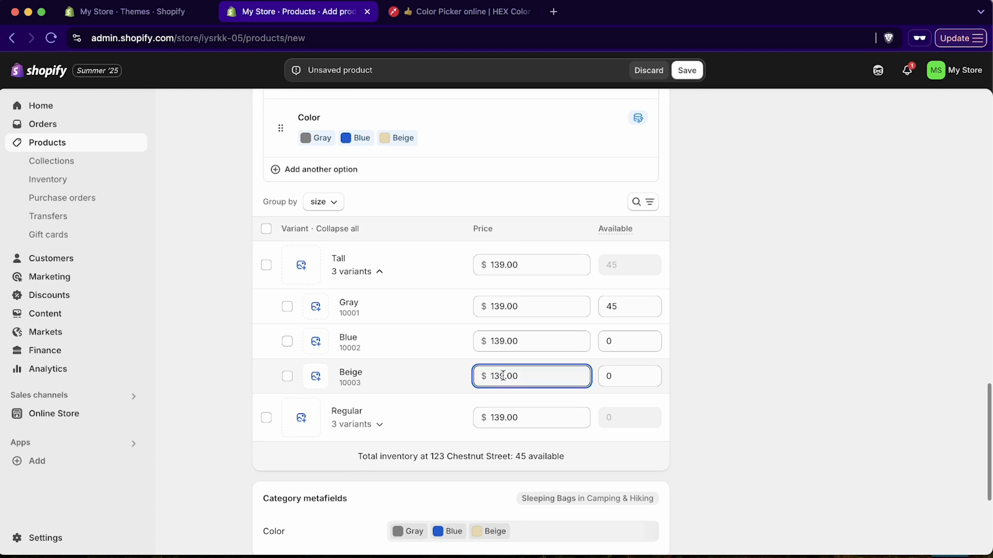
type("5")
key("BackSpace")
key("BackSpace")
type("5")
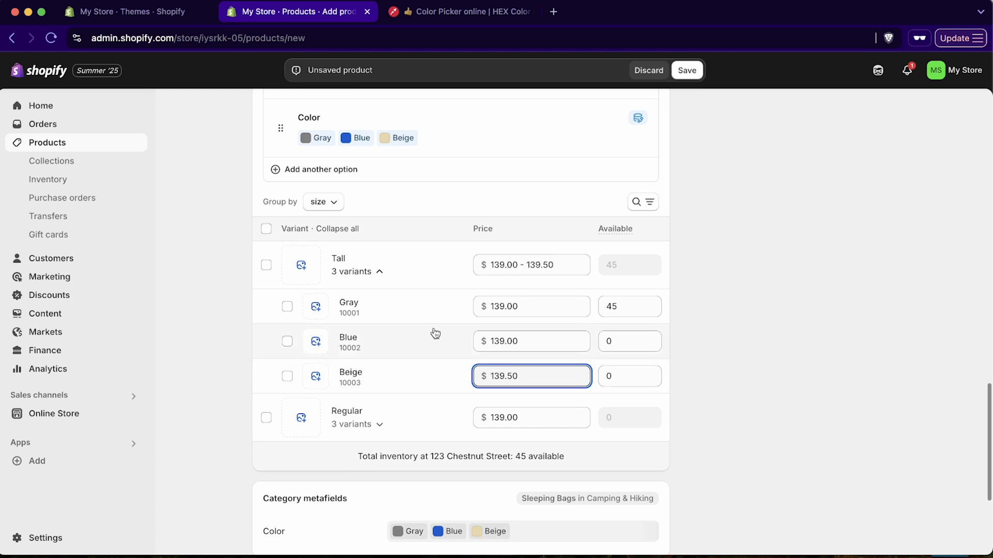
left_click(380, 272)
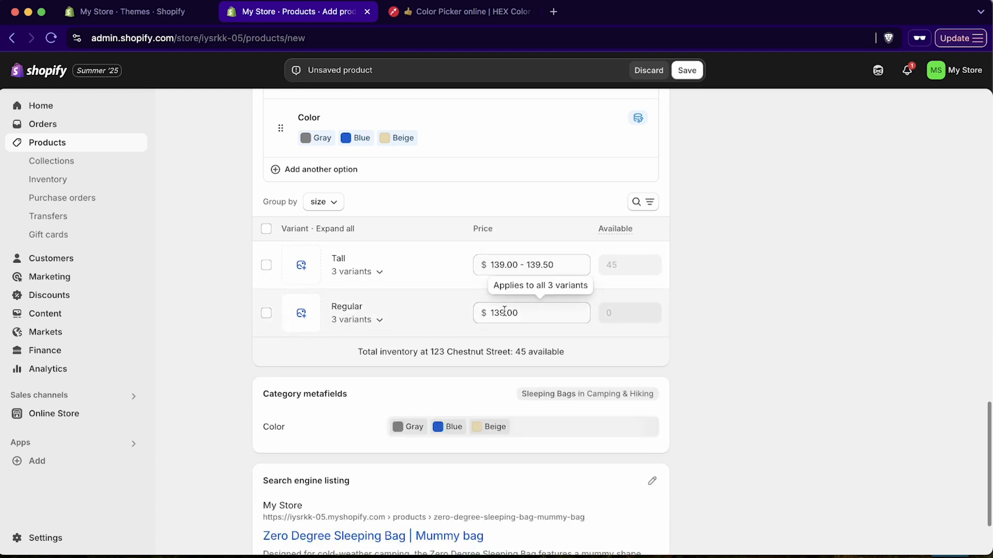
Set the Regular size's group price to $149.00 for all three colours
left_click(379, 321)
left_click(380, 322)
left_click(498, 311)
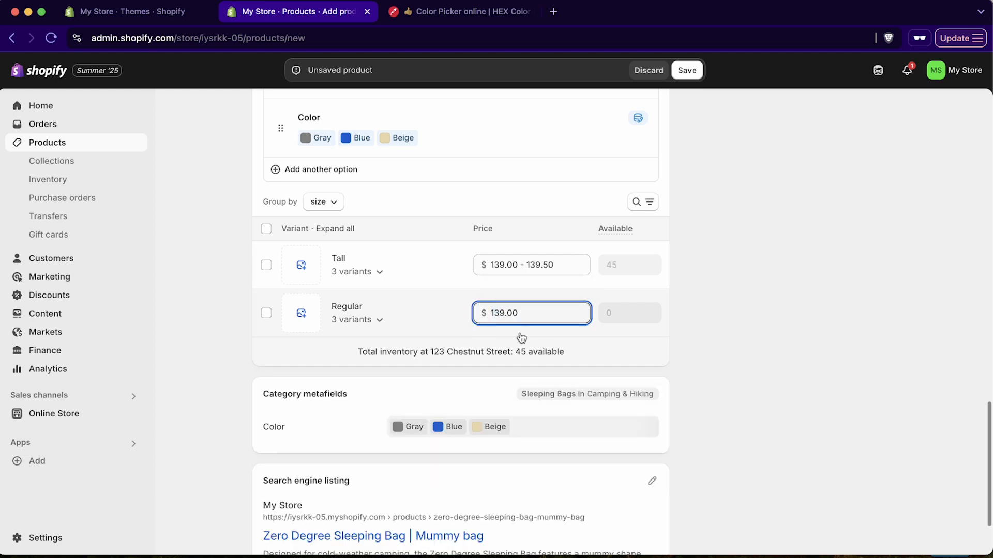
key("BackSpace")
type("4")
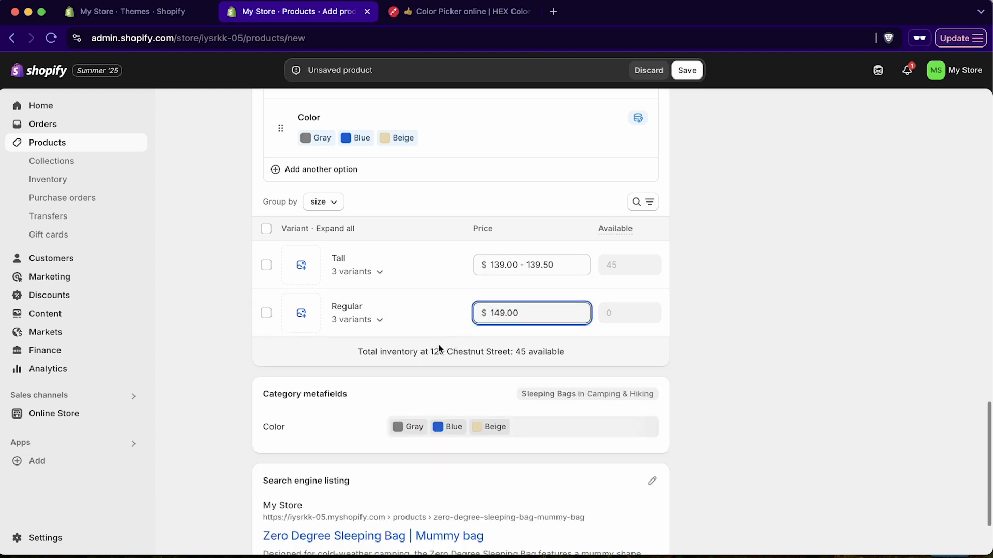
left_click(400, 351)
left_click(377, 321)
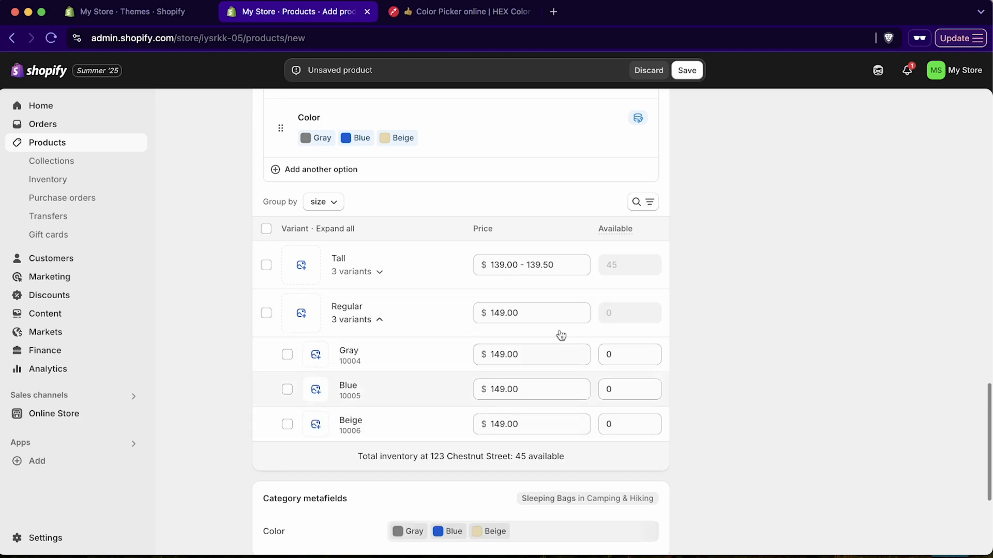
left_click(618, 346)
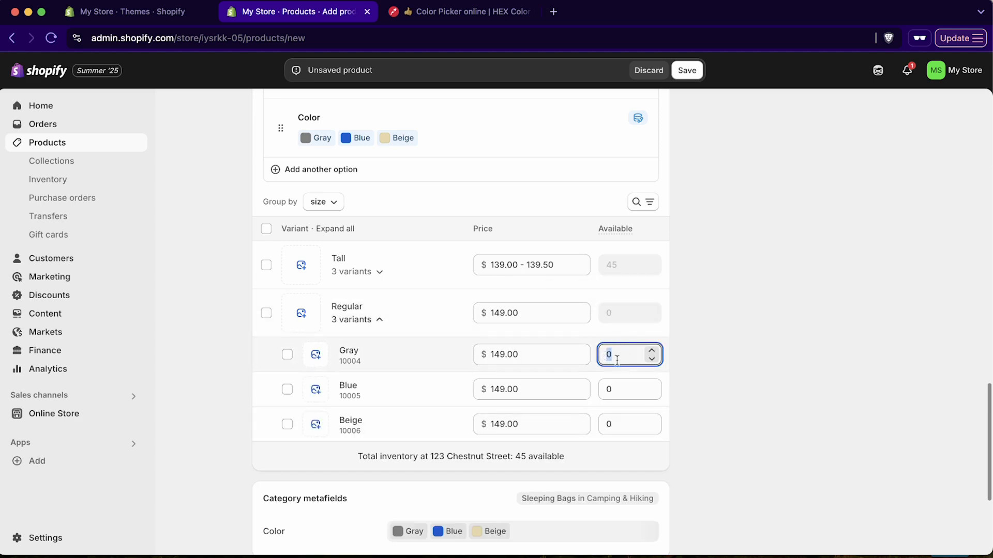
Stock Regular Gray at 45 and the Regular Blue and Beige variants at 3 each
type("45")
left_click(581, 382)
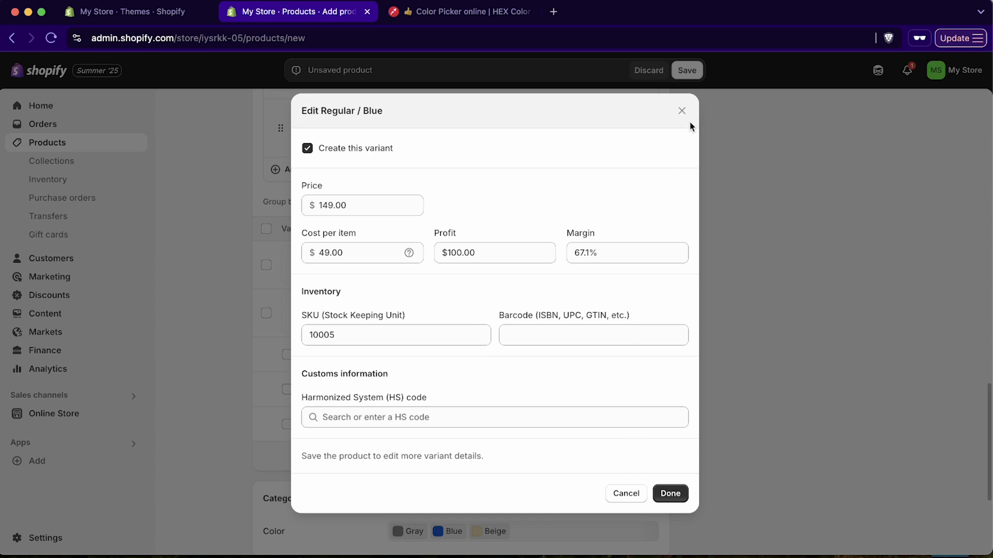
left_click(681, 110)
left_click(629, 383)
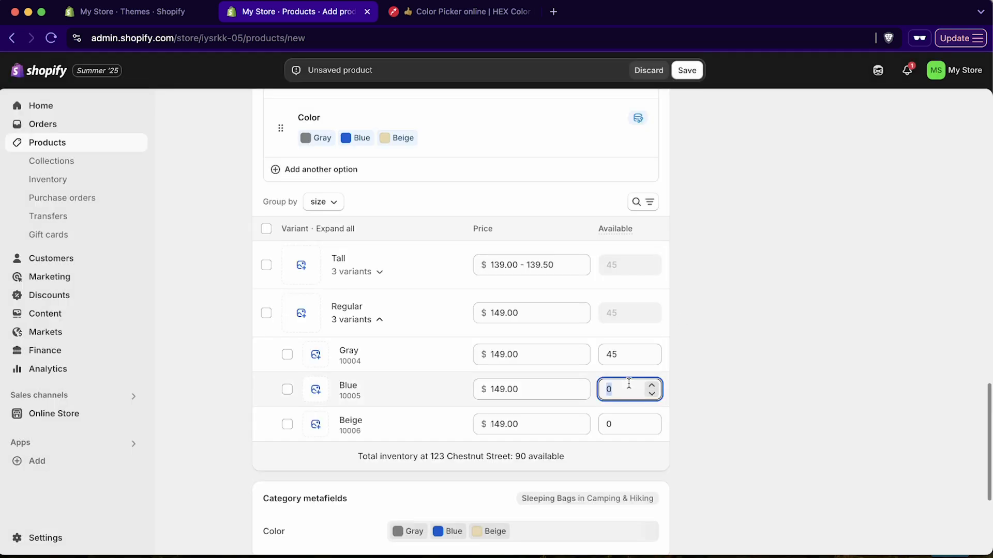
left_click(617, 424)
type("3")
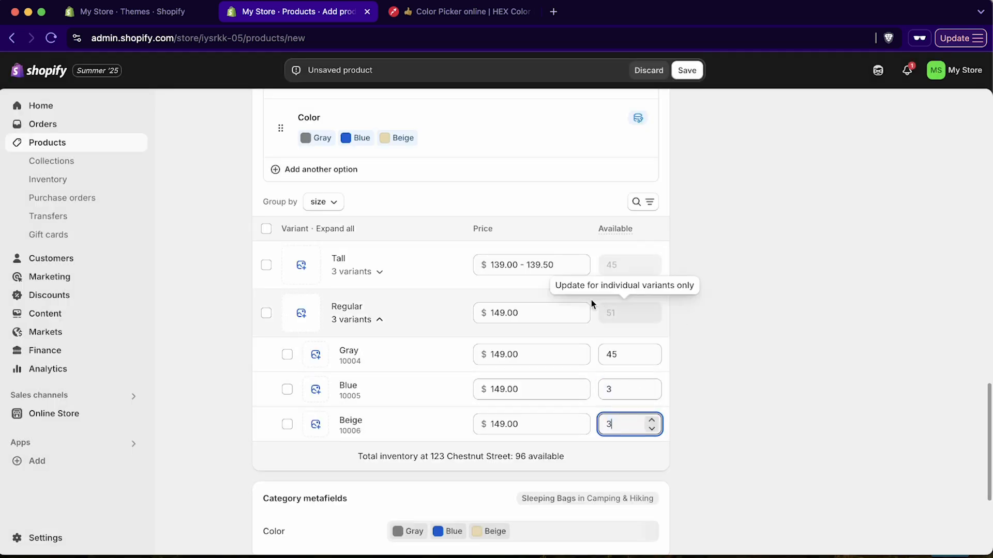
Stock the Tall Blue and Tall Beige variants at 3 units each
left_click(431, 273)
left_click(641, 340)
type("3")
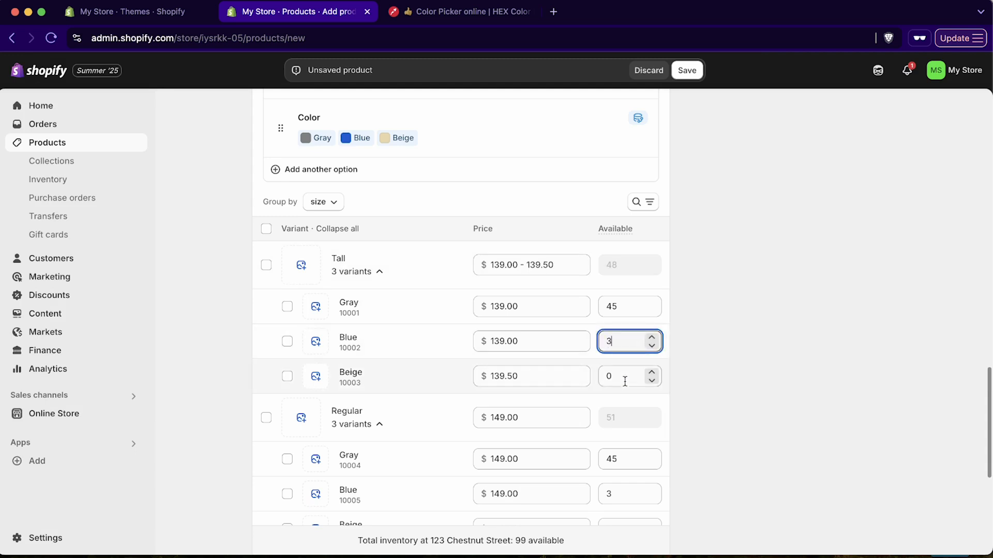
left_click(623, 376)
type("3")
Collapse the Tall and Regular variant groups after rechecking the Regular stock levels
left_click(389, 275)
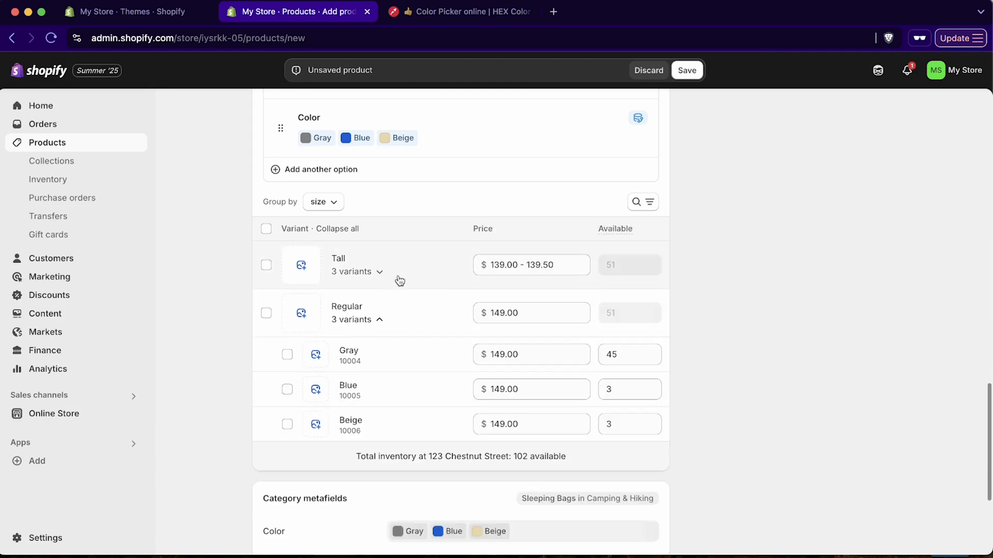
left_click(380, 320)
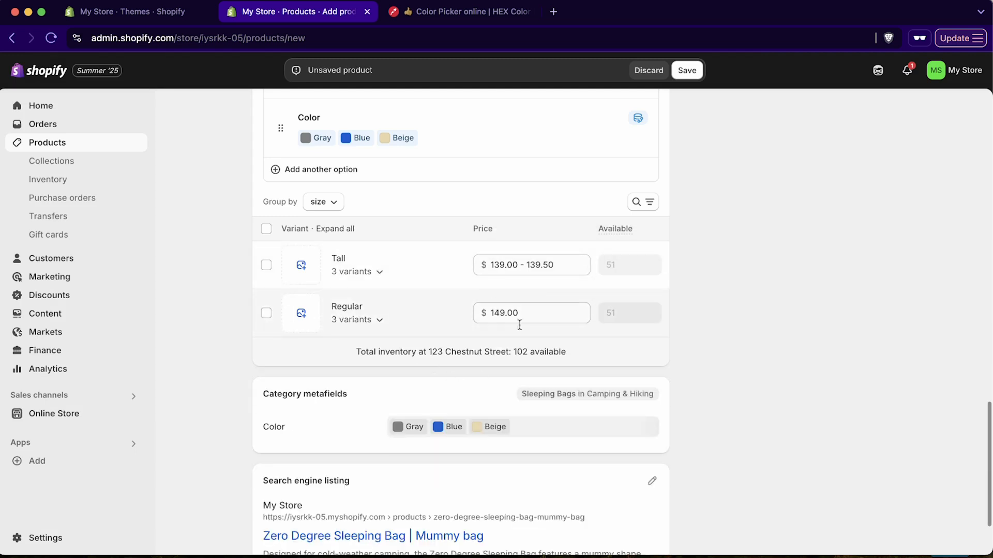
left_click(429, 321)
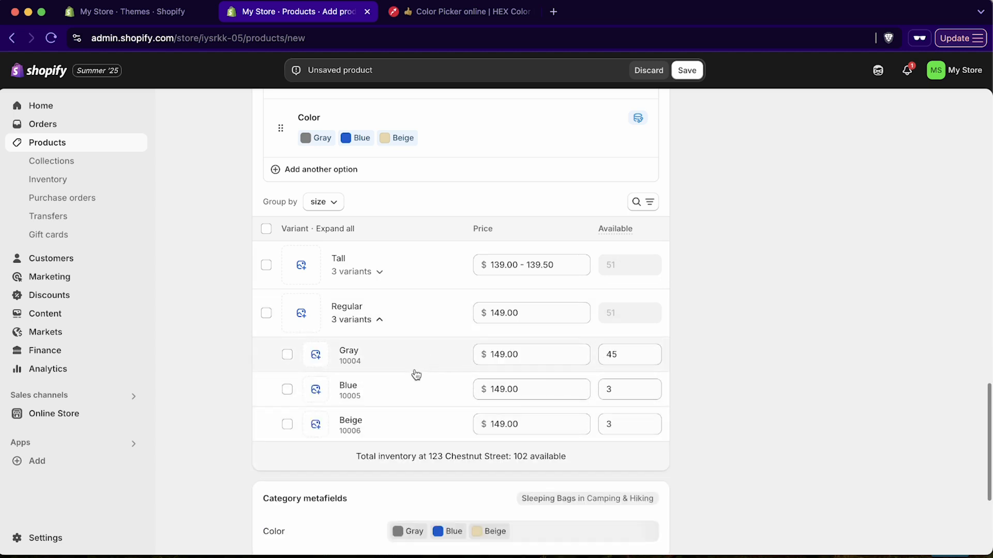
left_click(406, 317)
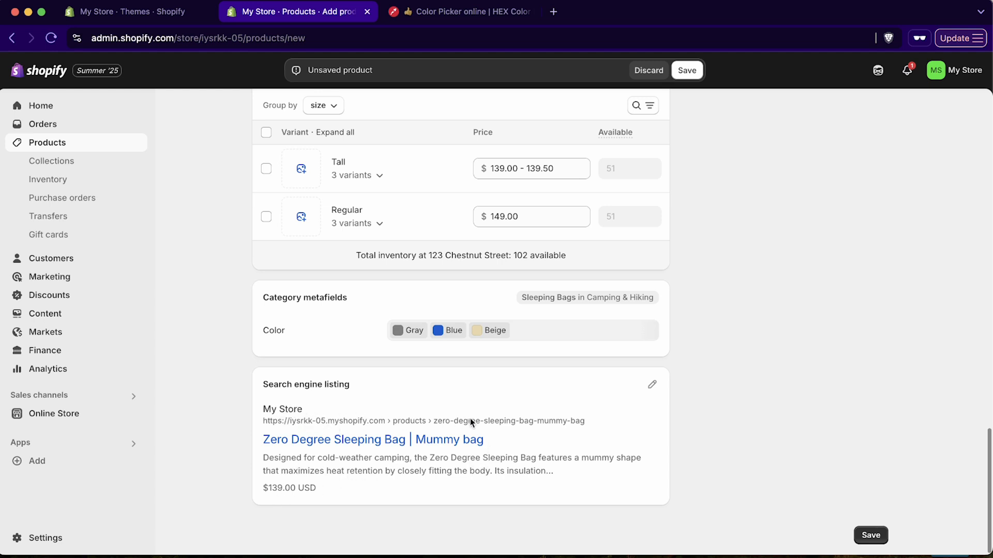
Save the sleeping bag product and move to the Collections list showing Home page
scroll(612, 418, "up", 20)
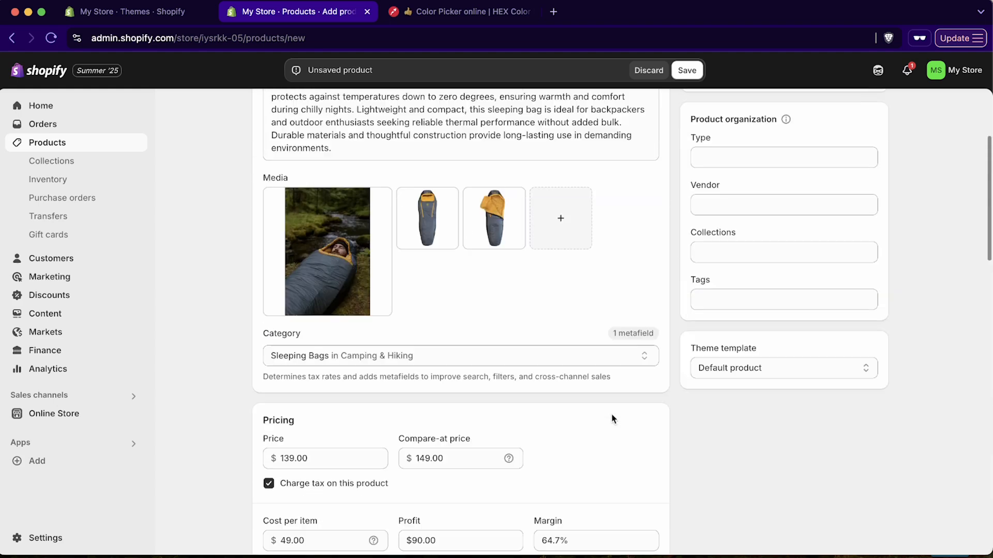
left_click(686, 70)
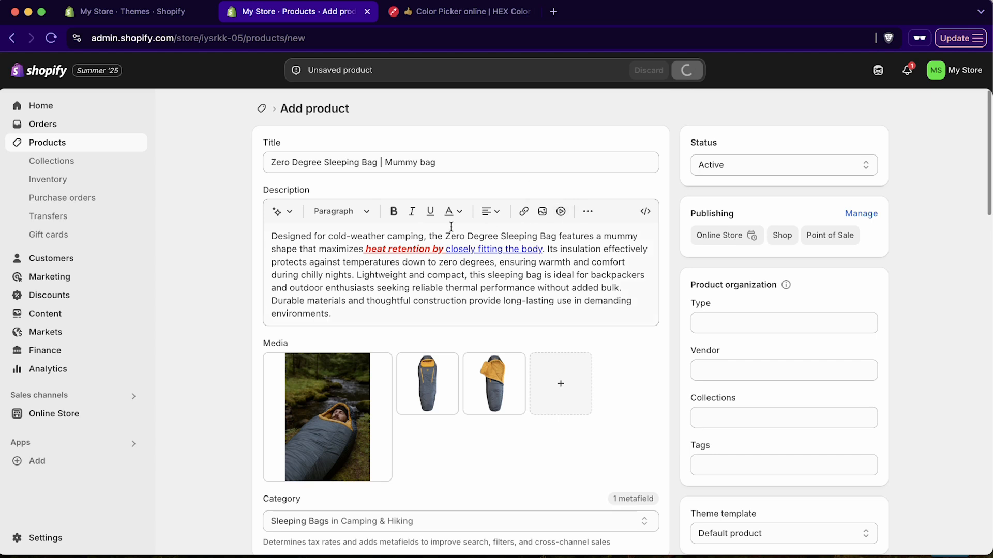
left_click(102, 146)
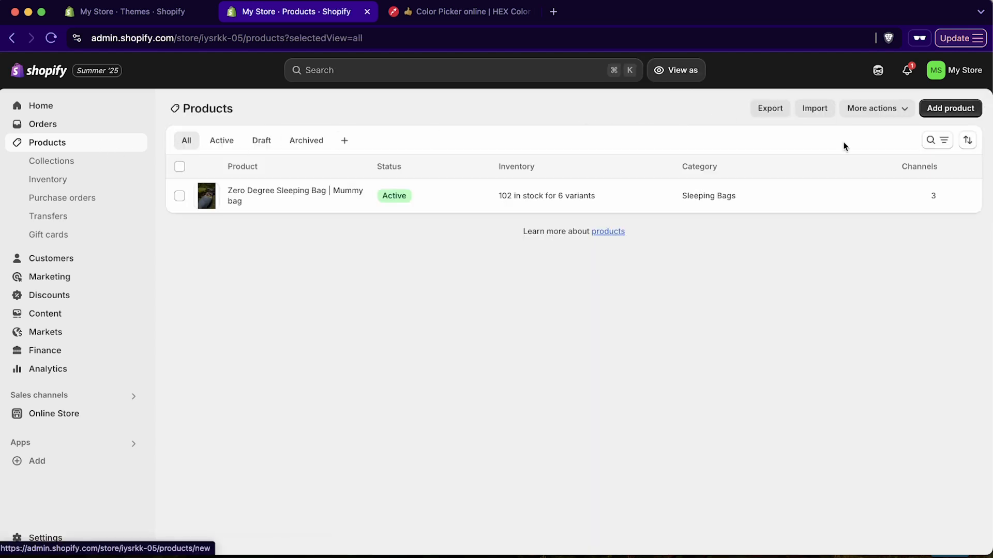
left_click(950, 108)
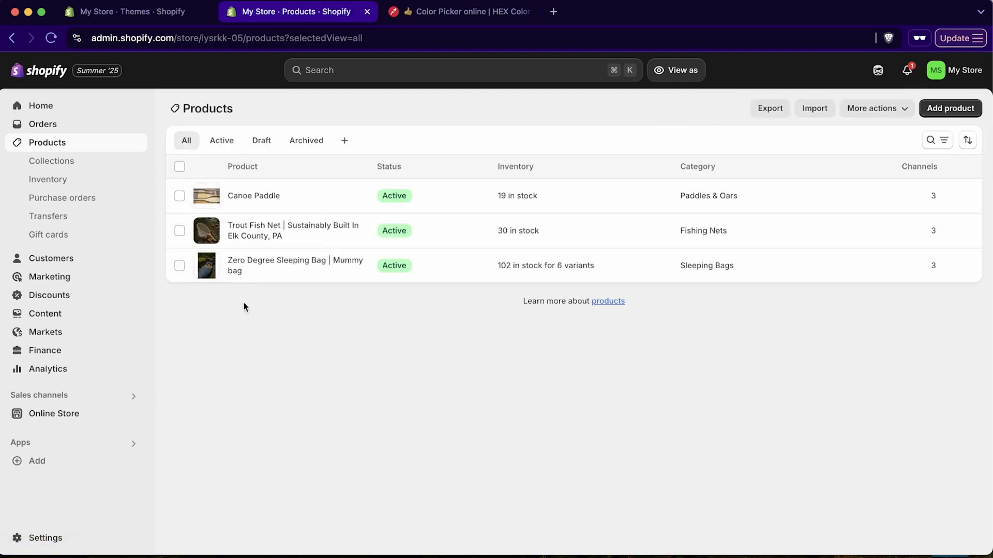
left_click(53, 162)
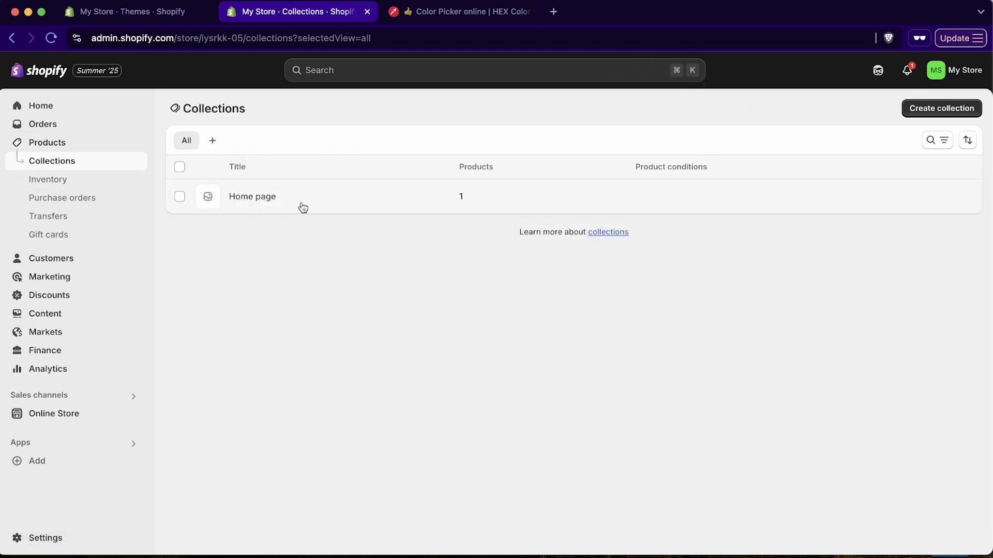
Create a collection titled 'Going Fishing' described as 'a collection of fishing products'
left_click(909, 108)
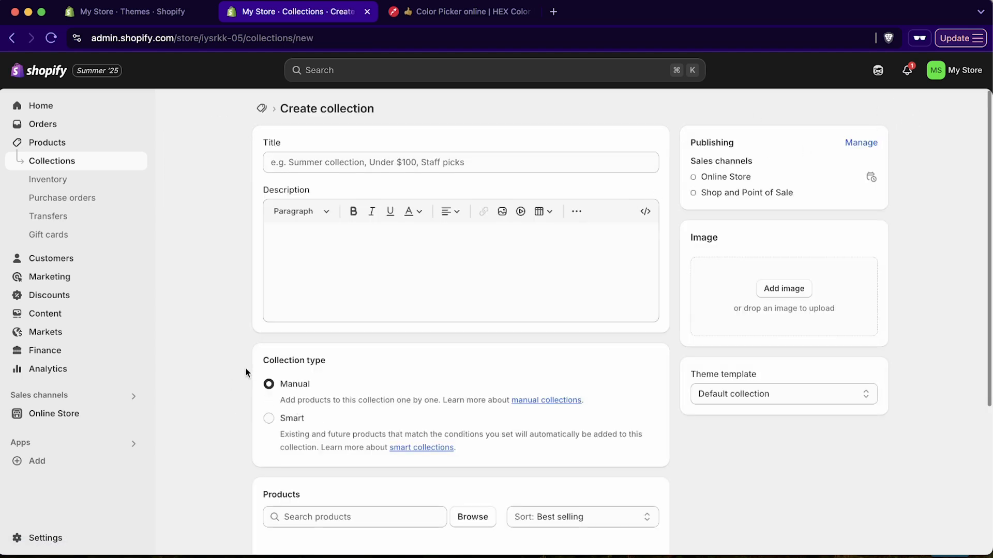
left_click(361, 161)
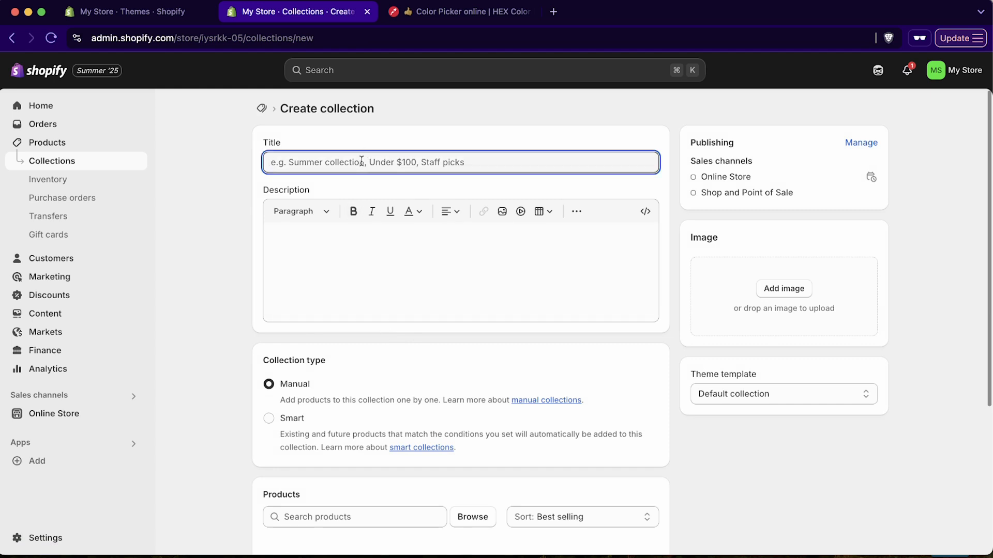
type("Going Fishing")
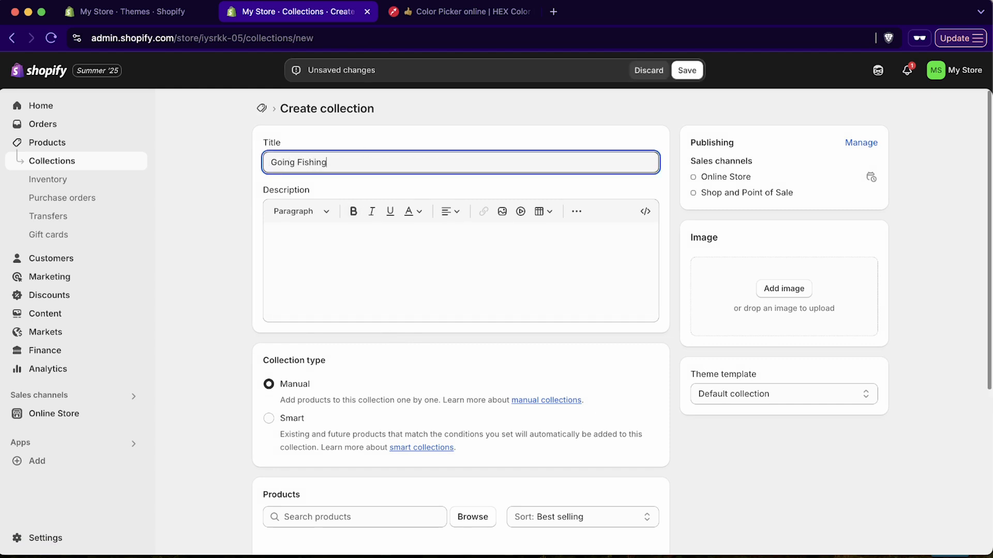
left_click(466, 244)
scroll(523, 339, "down", 4)
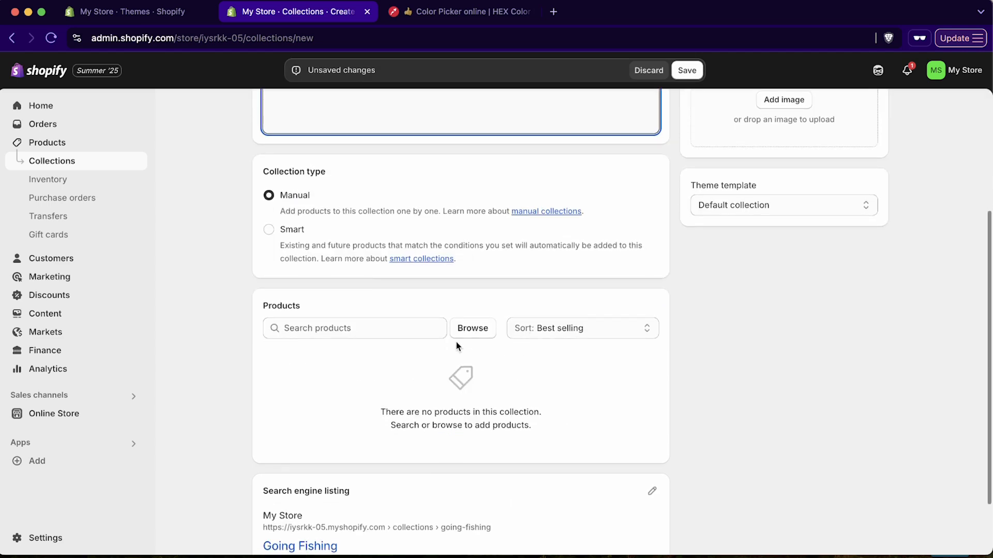
Add the Canoe Paddle and Trout Fish Net products to the collection
left_click(484, 337)
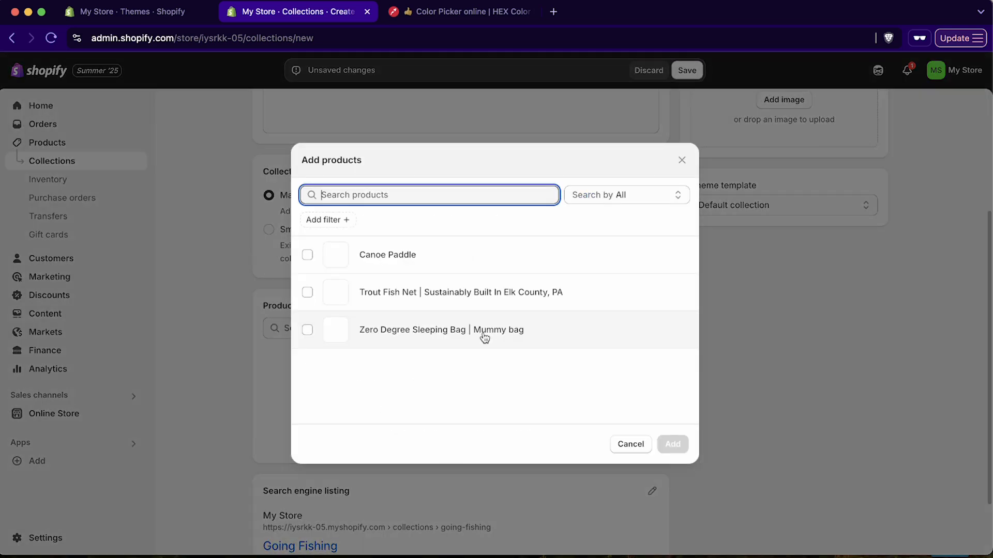
left_click(308, 256)
left_click(307, 292)
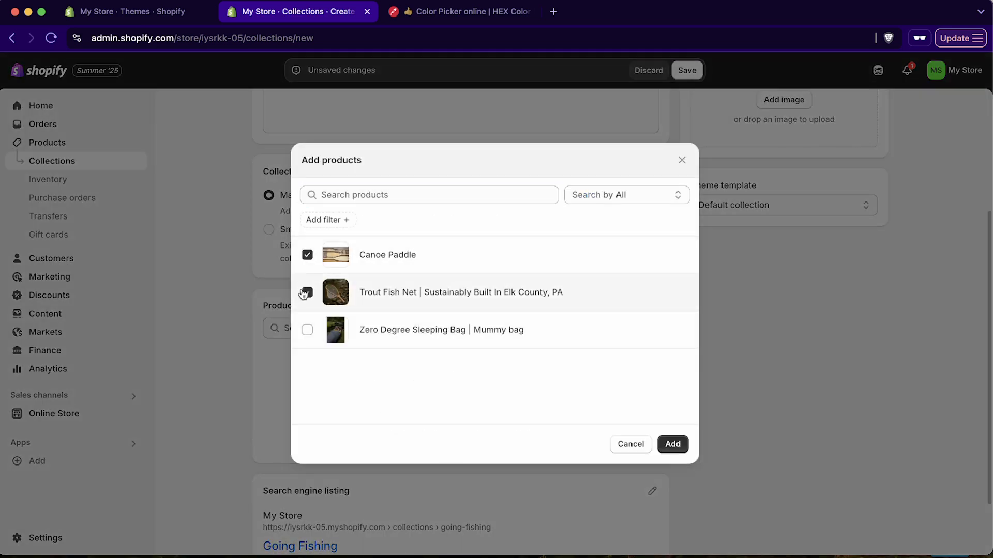
left_click(672, 443)
scroll(521, 390, "down", 1)
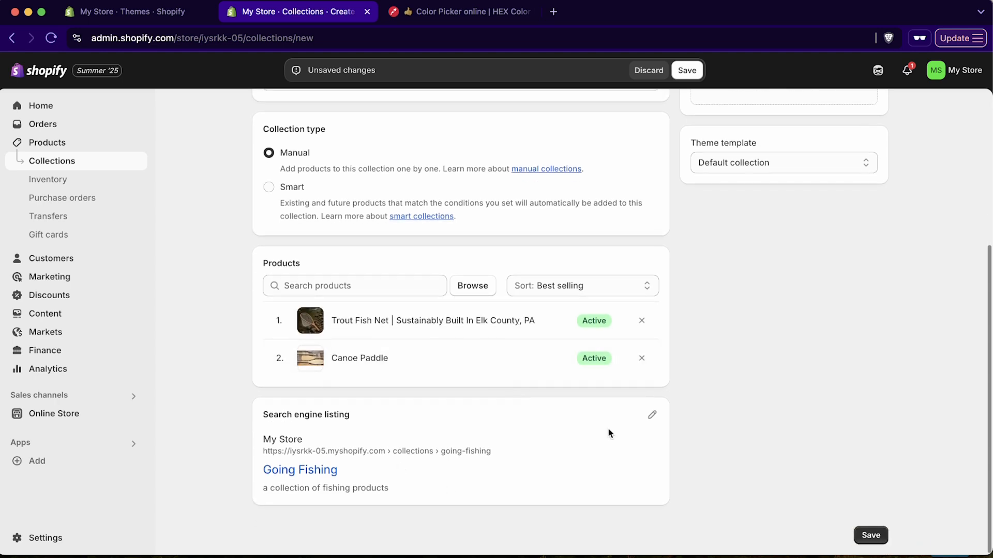
scroll(651, 383, "up", 5)
scroll(552, 262, "down", 3)
scroll(719, 240, "up", 3)
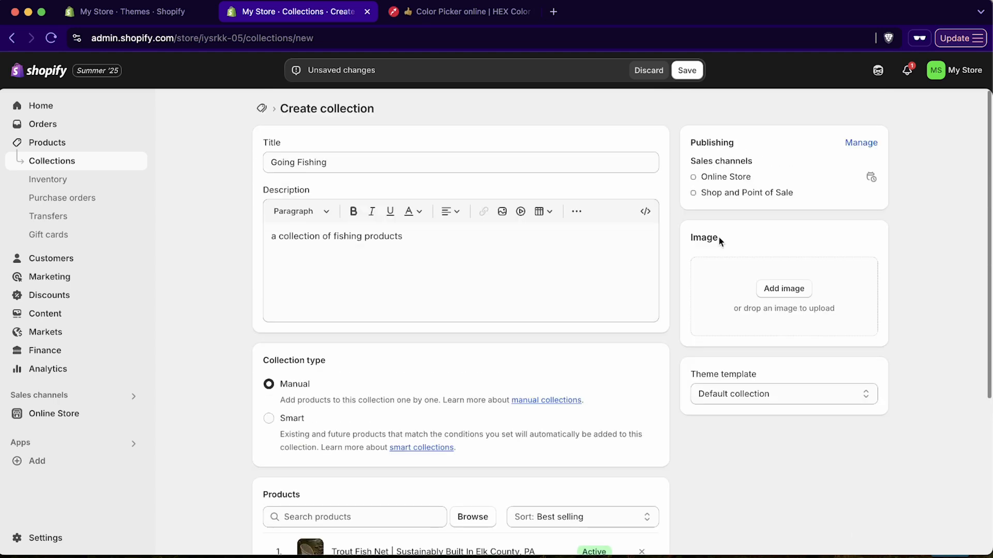
left_click(799, 296)
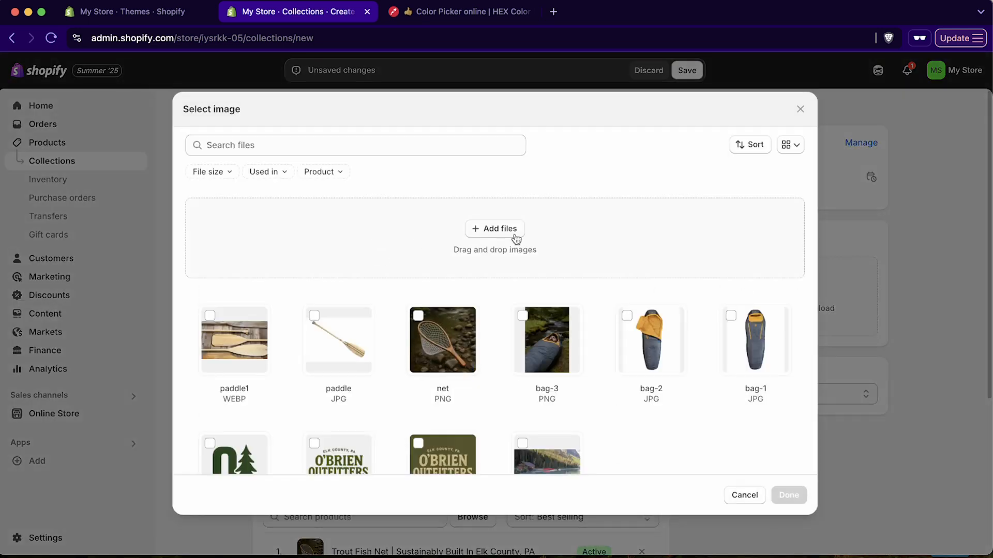
Upload skyline.png as the Going Fishing collection image
left_click(515, 230)
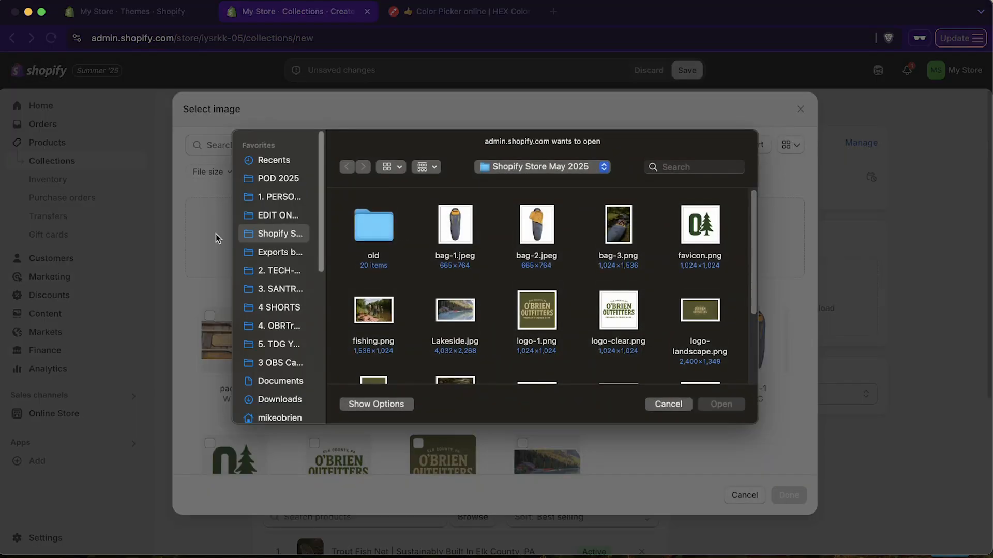
scroll(449, 281, "down", 2)
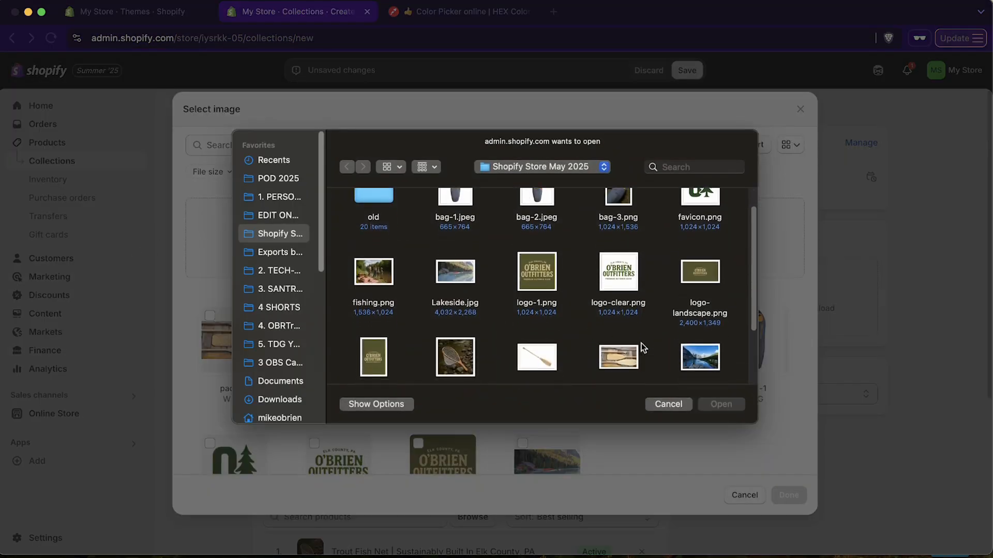
scroll(673, 345, "down", 1)
double_click(709, 350)
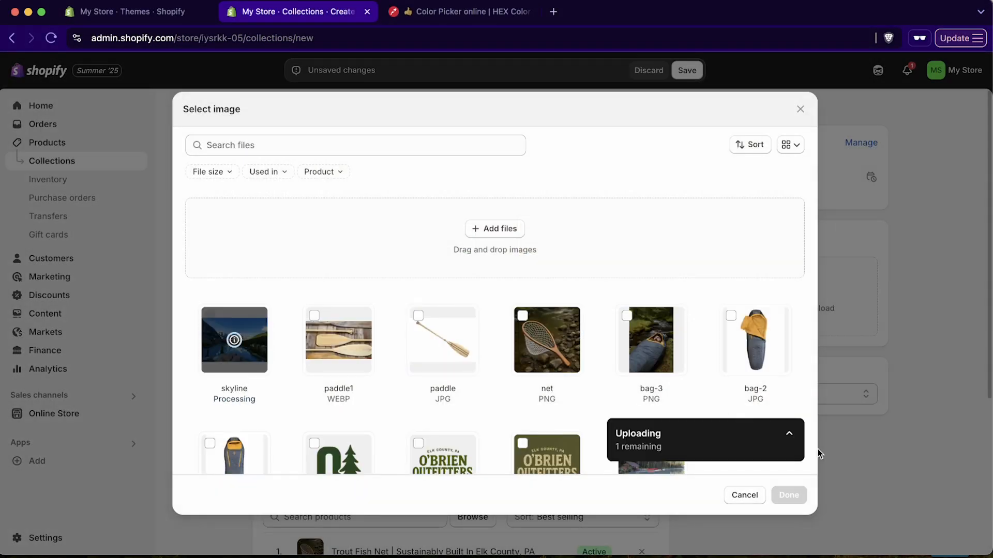
left_click(795, 493)
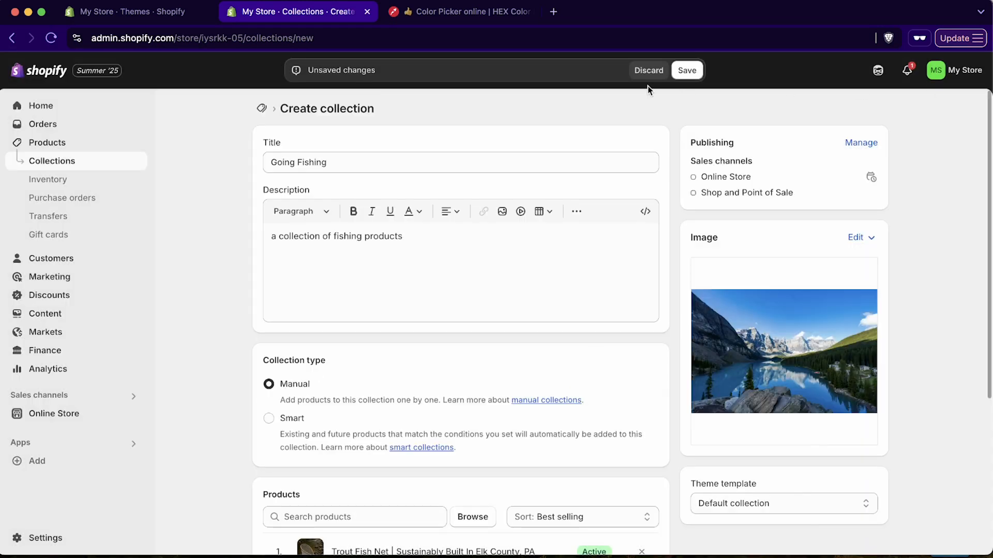
Save the Going Fishing collection and go back to the Collections list
left_click(688, 71)
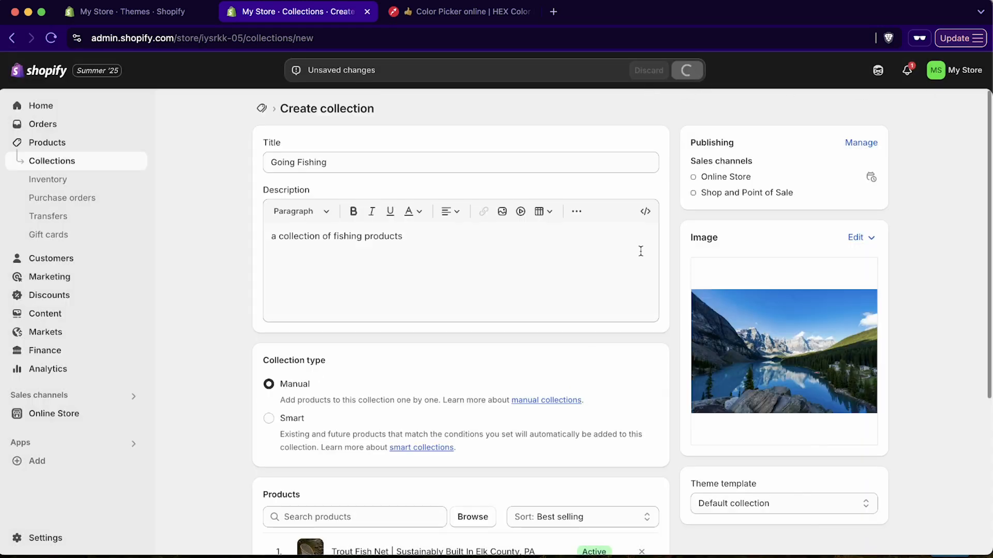
scroll(529, 300, "down", 1)
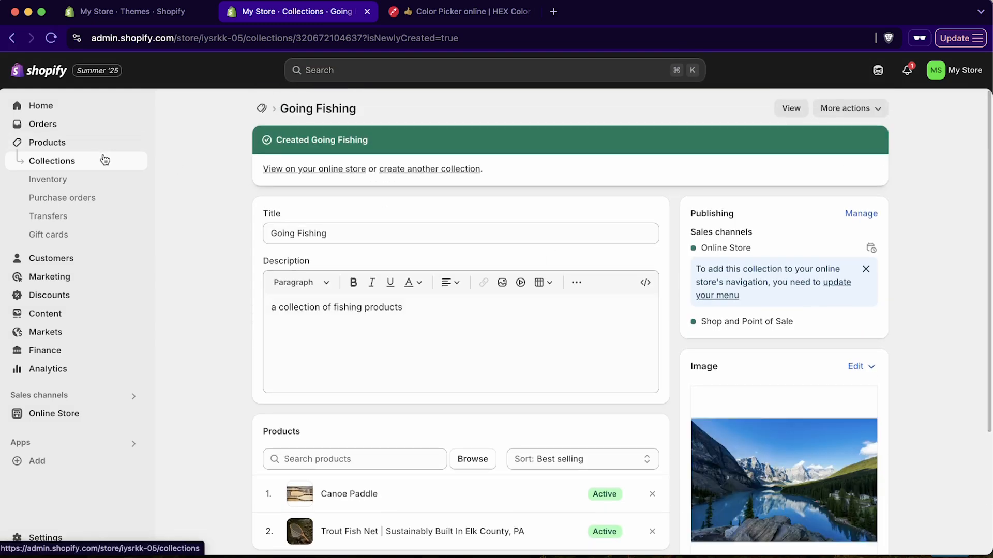
left_click(122, 166)
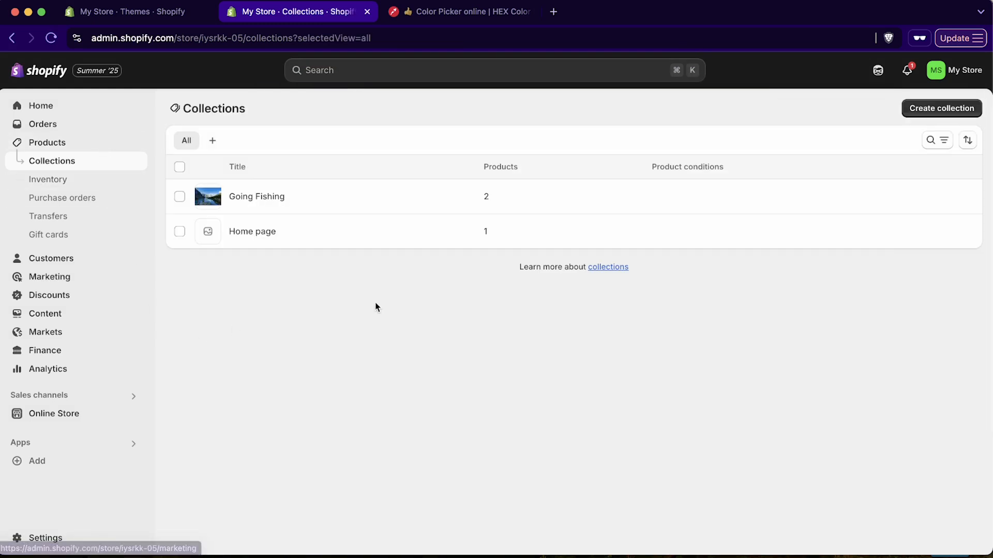
Create a Smart collection 'Under $100' described as 'all of our best products which are less than $100 - great gift ideas!'
left_click(949, 110)
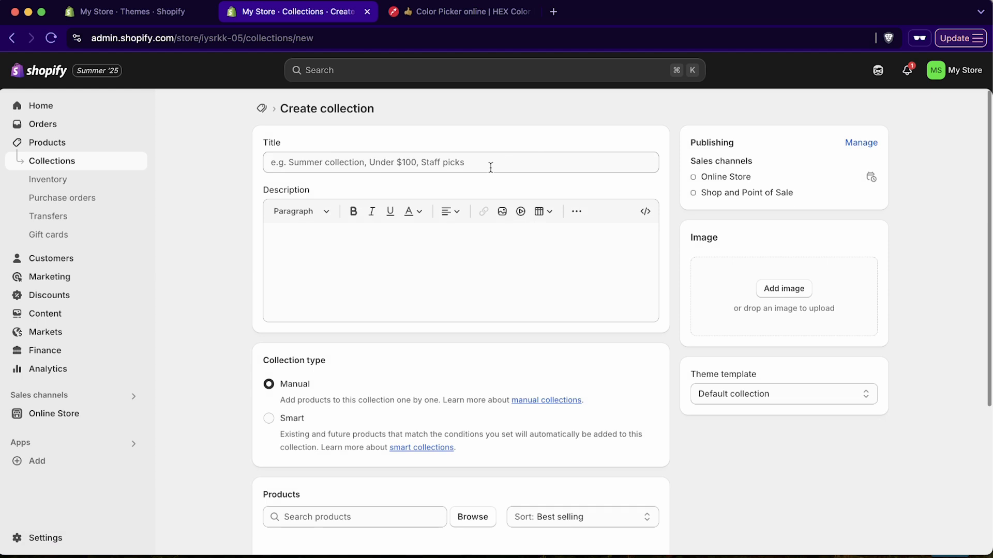
left_click(490, 168)
type("Under $100")
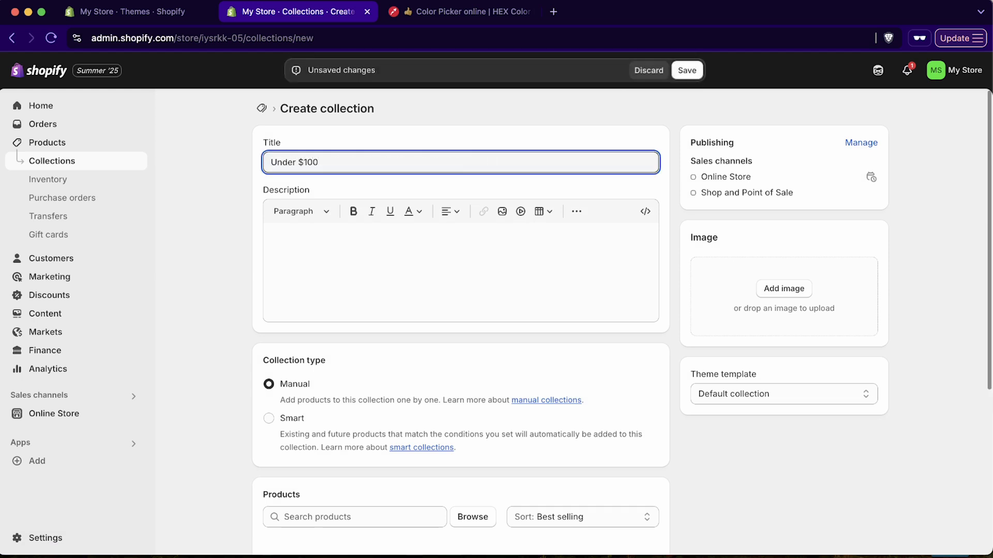
left_click(469, 257)
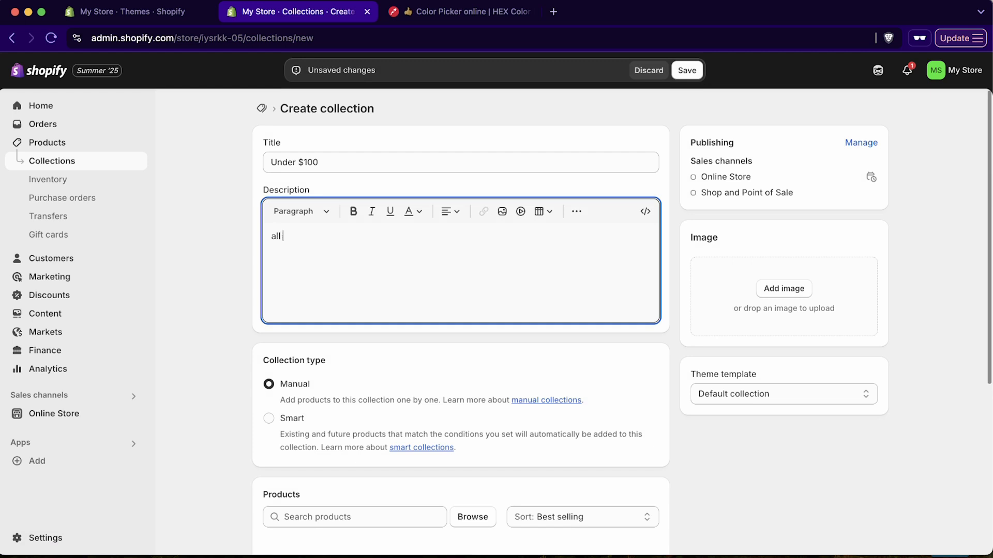
type("all of our best products which are less than $100 - great gift ideas!")
left_click(285, 412)
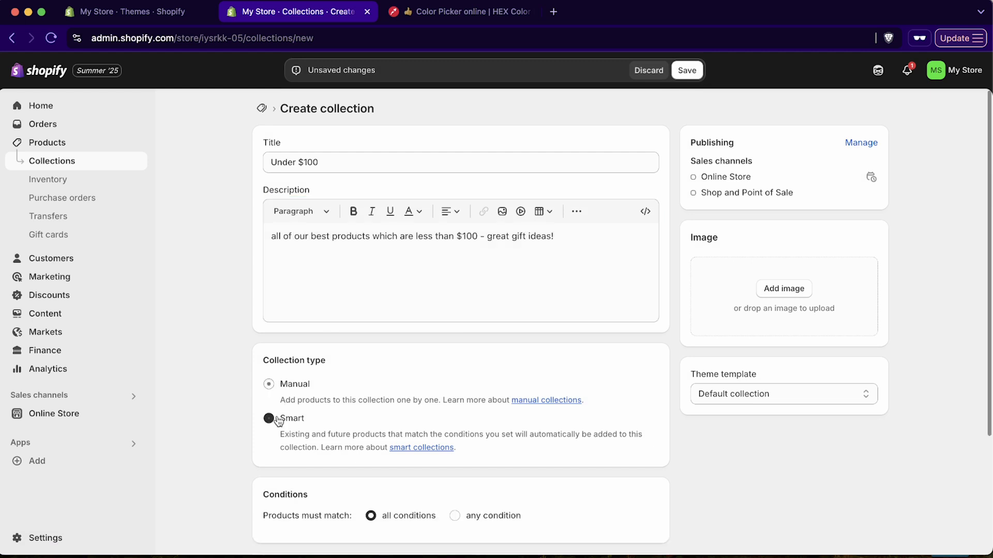
scroll(387, 393, "down", 4)
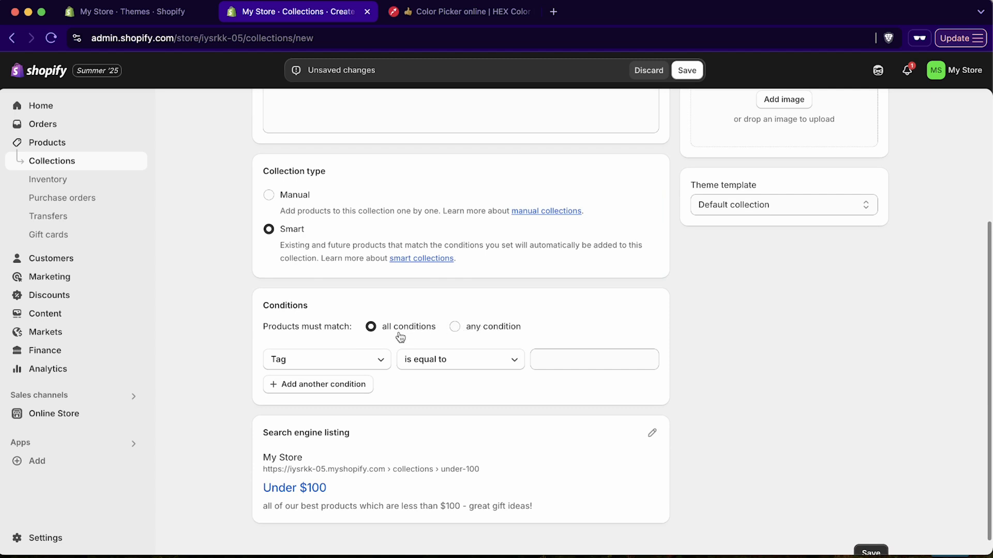
Set the first condition to Price is less than $100
left_click(354, 364)
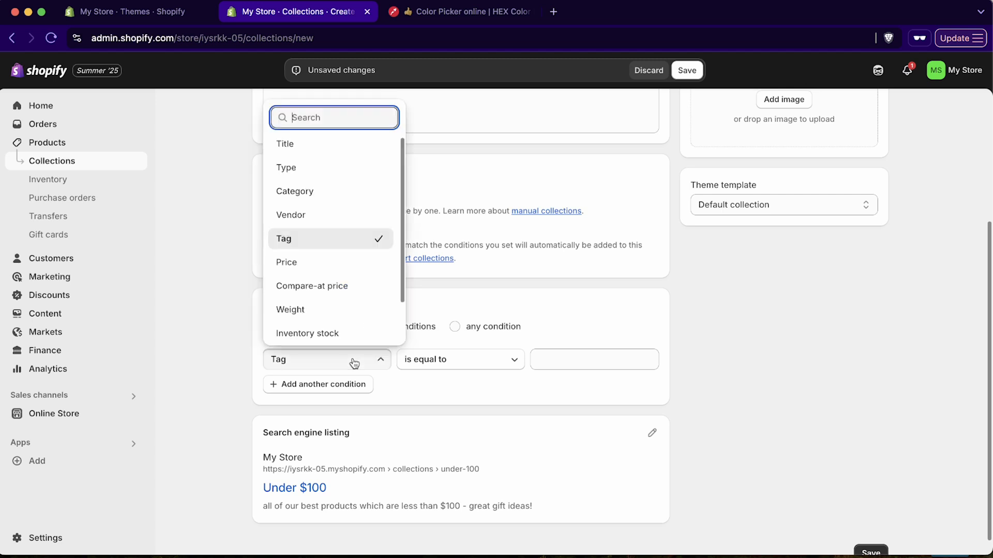
left_click(304, 267)
left_click(473, 359)
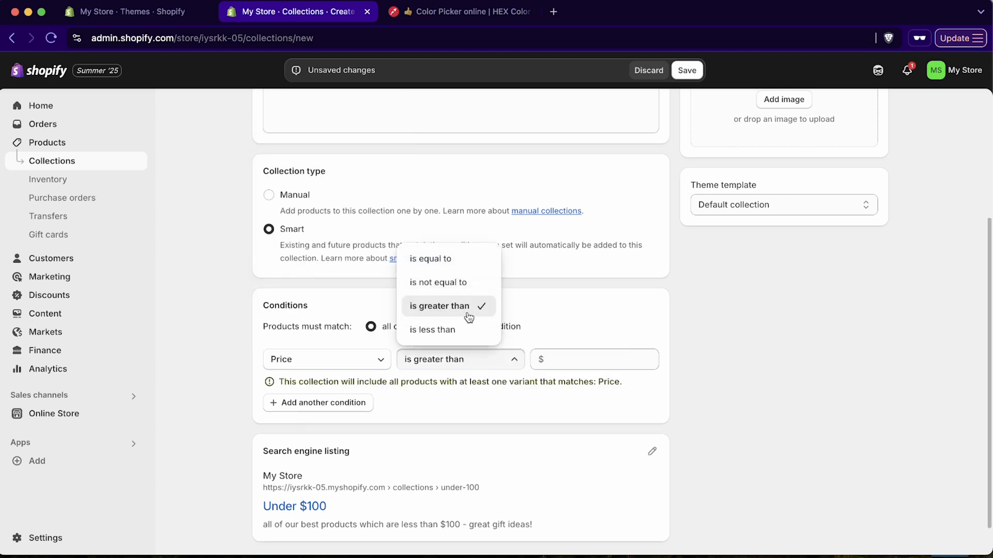
left_click(454, 331)
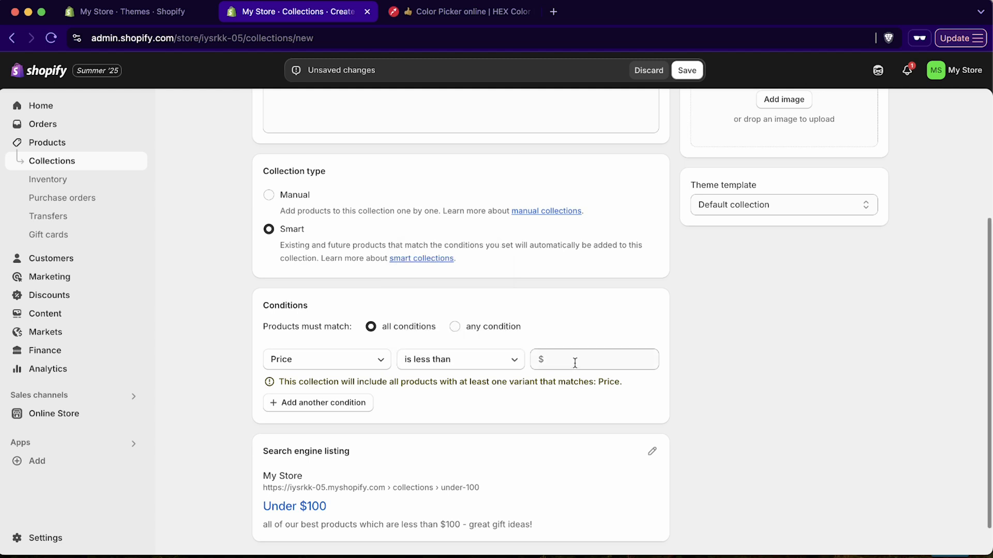
left_click(574, 362)
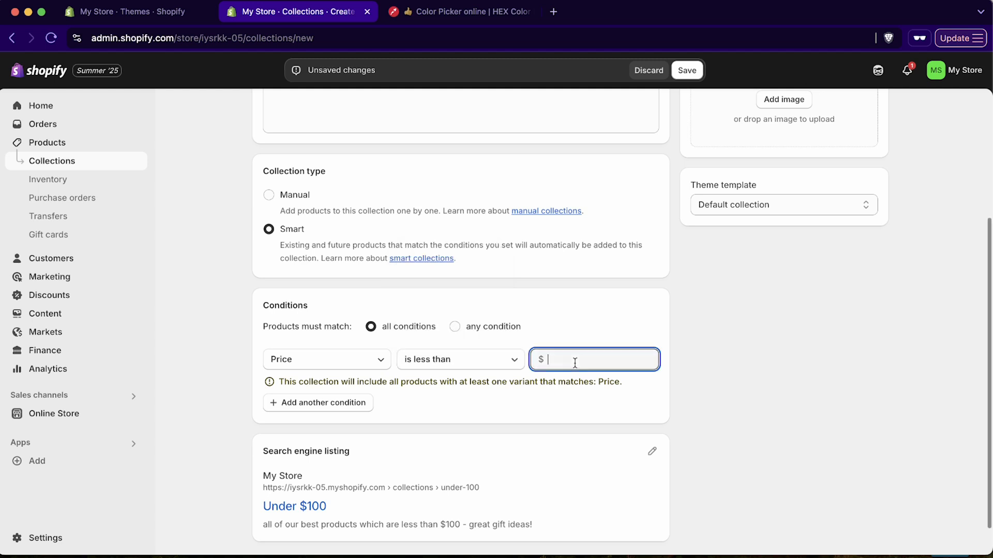
left_click(560, 394)
Add a second condition: Inventory stock is greater than 0
left_click(364, 408)
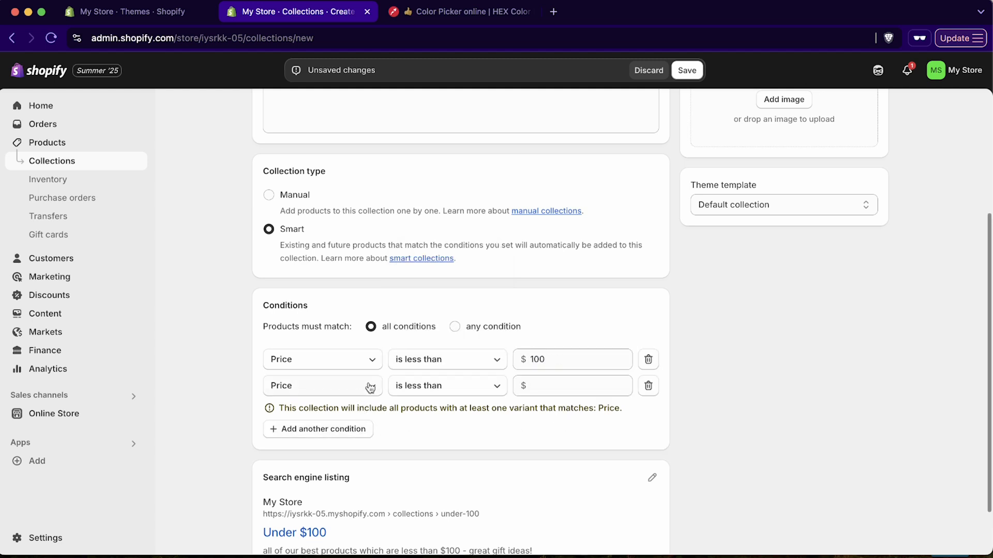
left_click(373, 386)
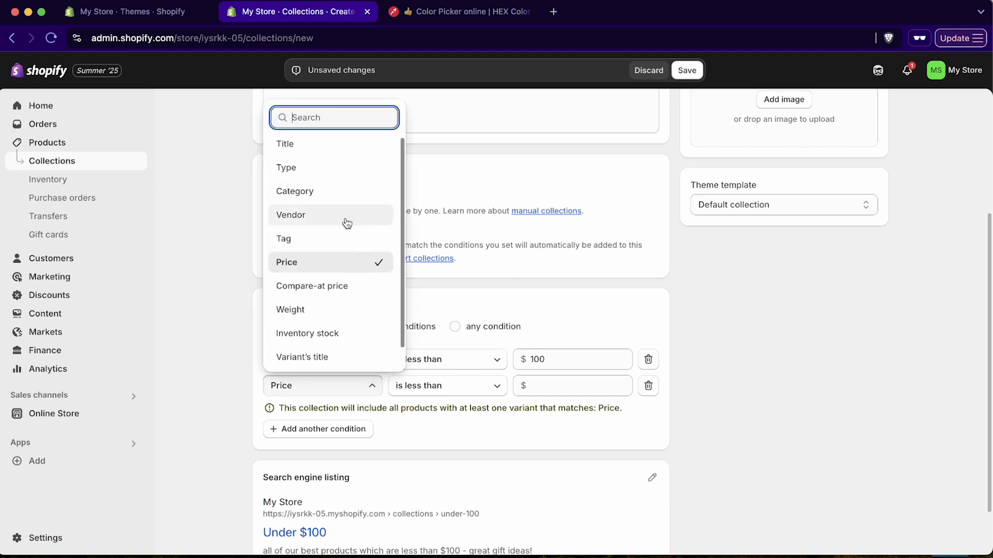
left_click(318, 334)
left_click(430, 387)
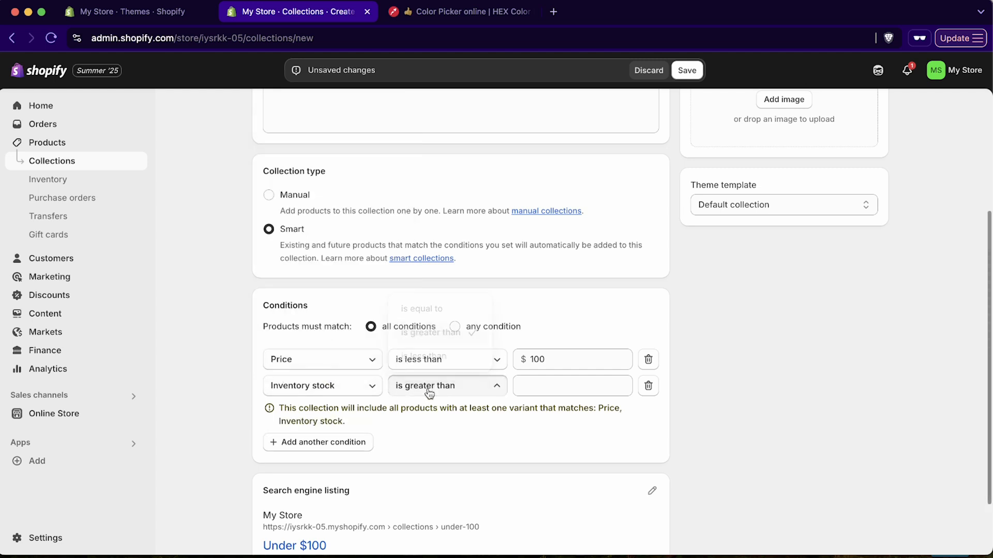
left_click(556, 390)
left_click(556, 390)
type("0")
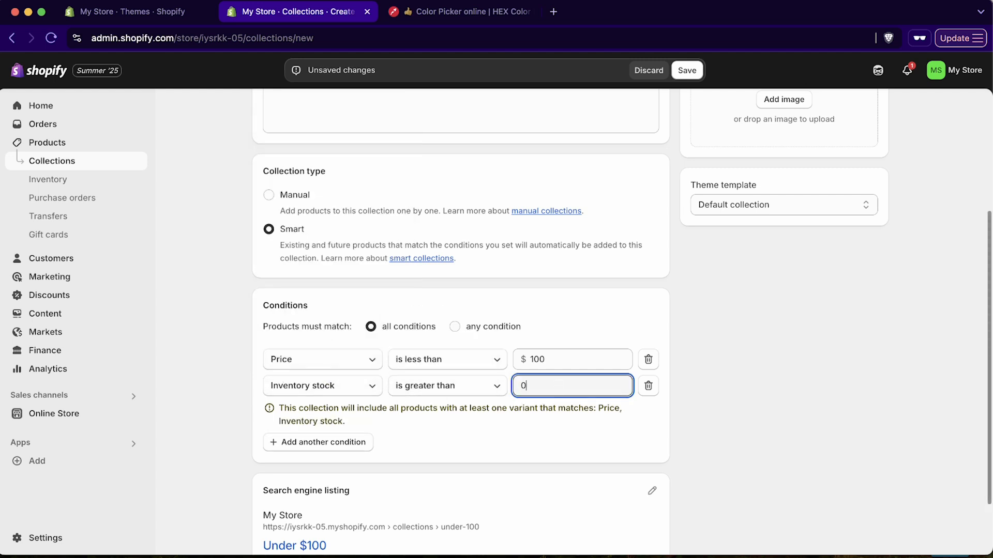
left_click(551, 419)
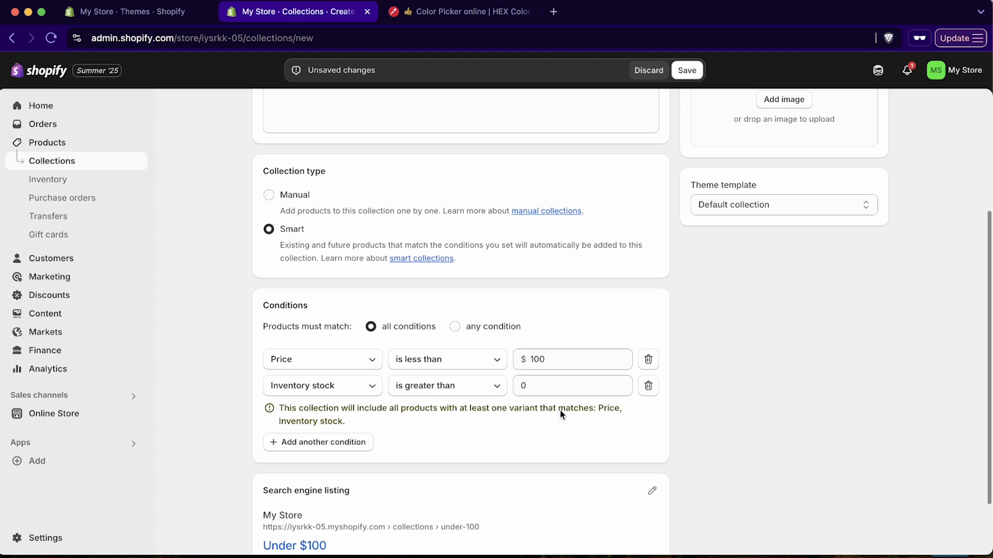
scroll(560, 414, "down", 3)
scroll(561, 411, "up", 1)
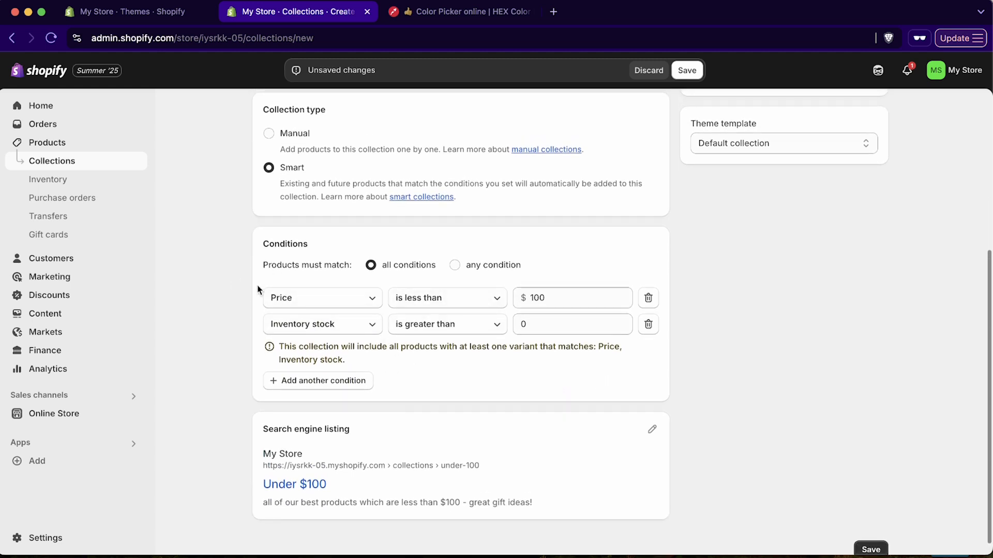
scroll(562, 346, "up", 5)
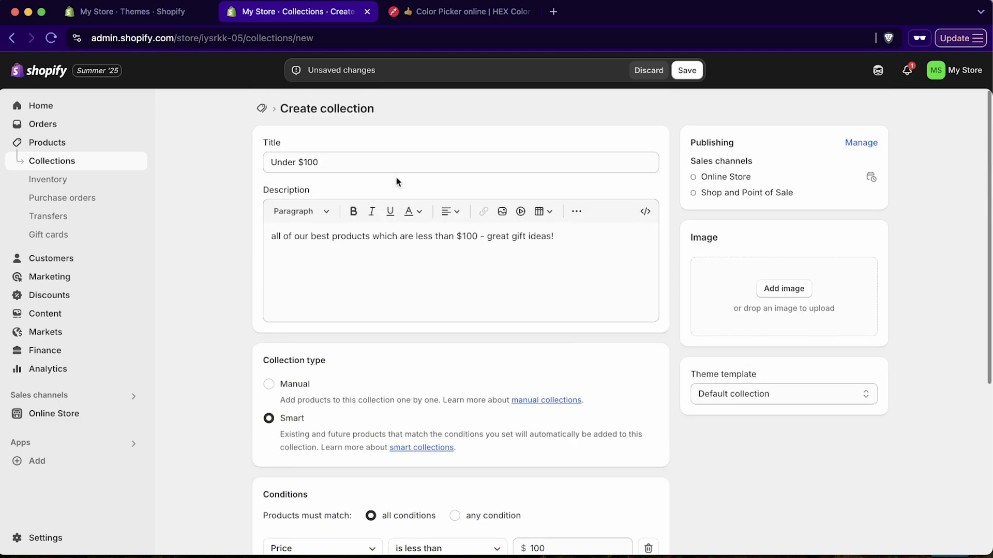
Upload fishing.png as the Under $100 image and save the collection
left_click(783, 287)
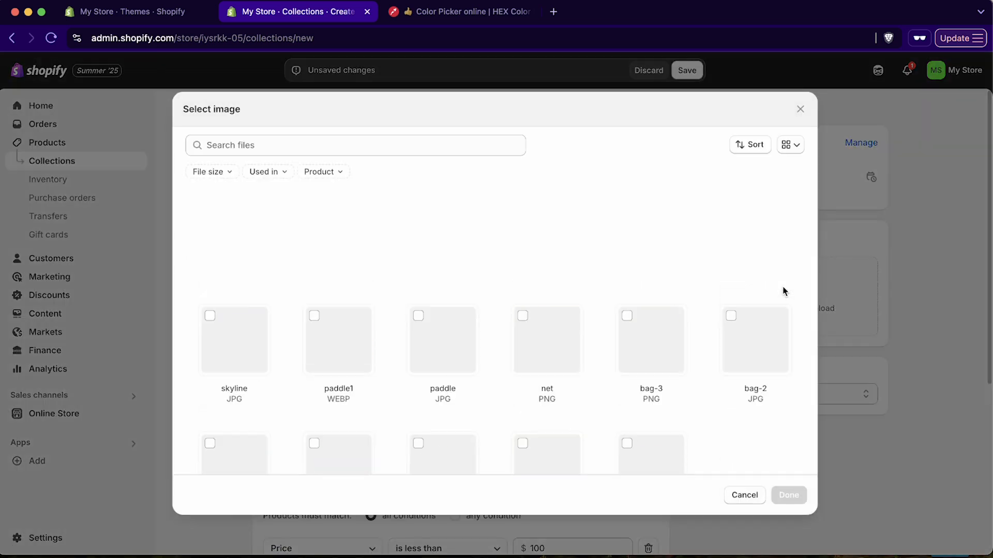
scroll(646, 303, "down", 3)
scroll(414, 261, "up", 3)
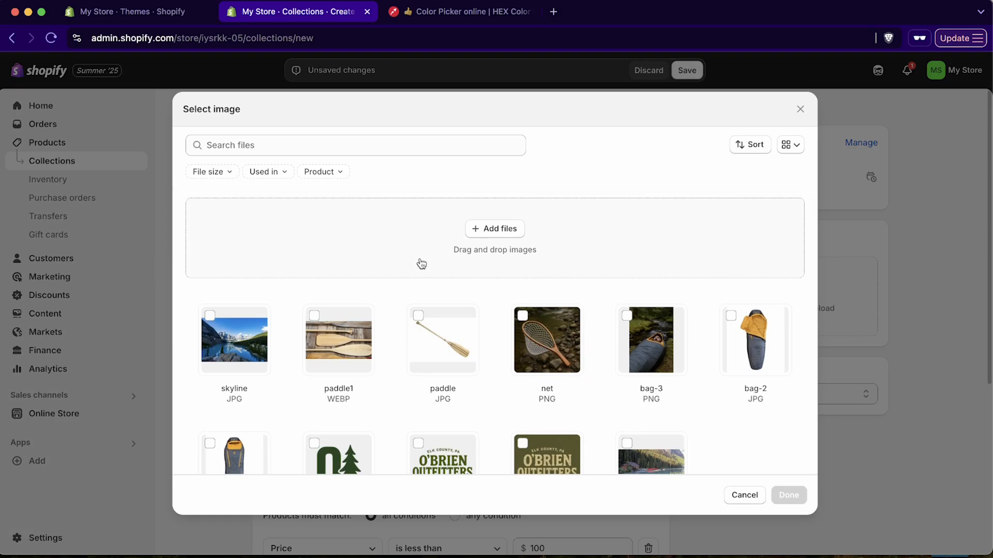
left_click(492, 234)
left_click(735, 403)
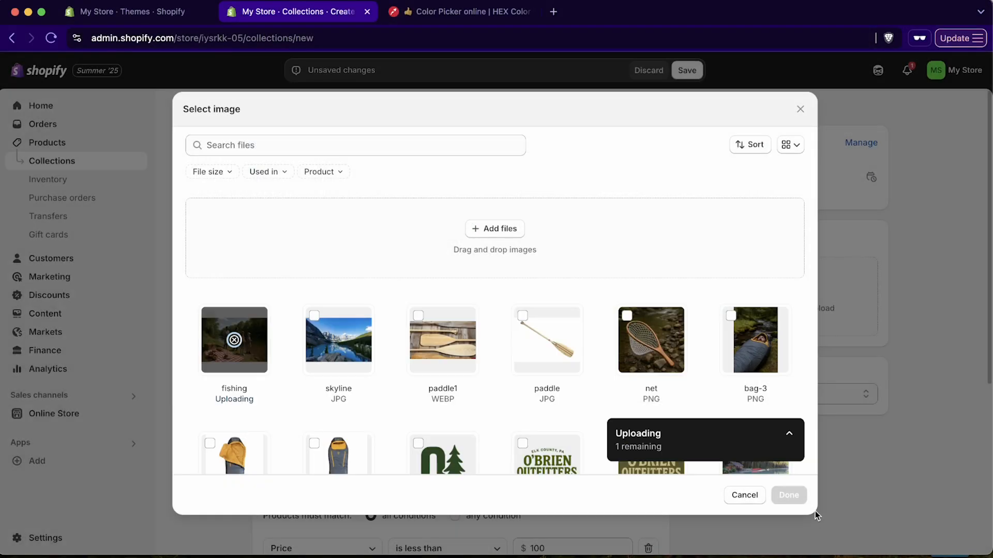
left_click(792, 497)
left_click(871, 539)
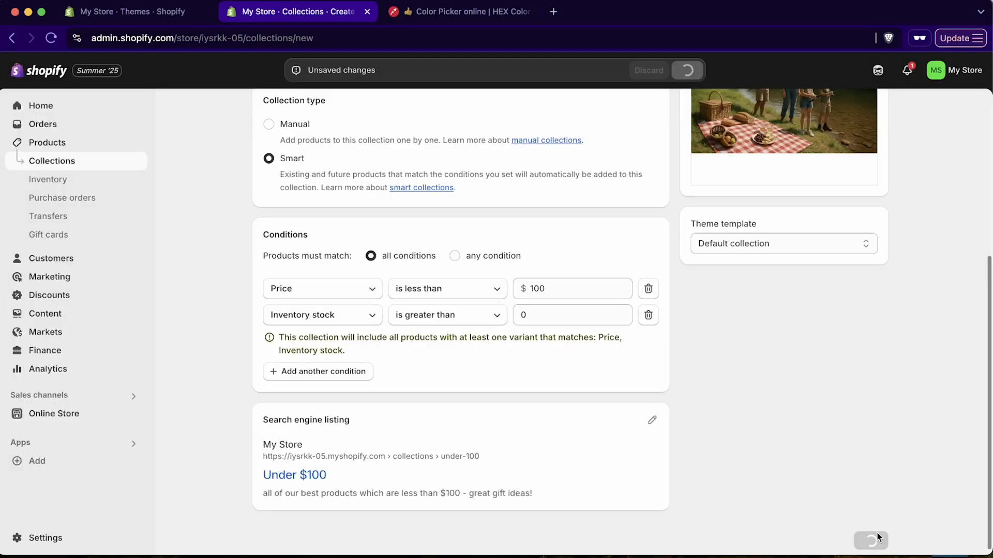
Add a third Title condition, then delete it, keeping only the price and stock conditions
scroll(476, 414, "down", 2)
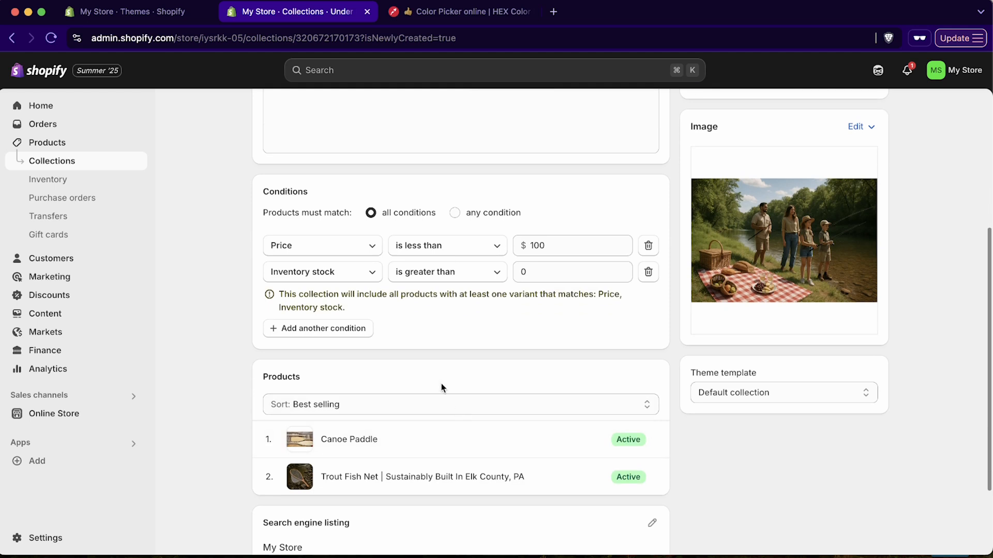
left_click(343, 334)
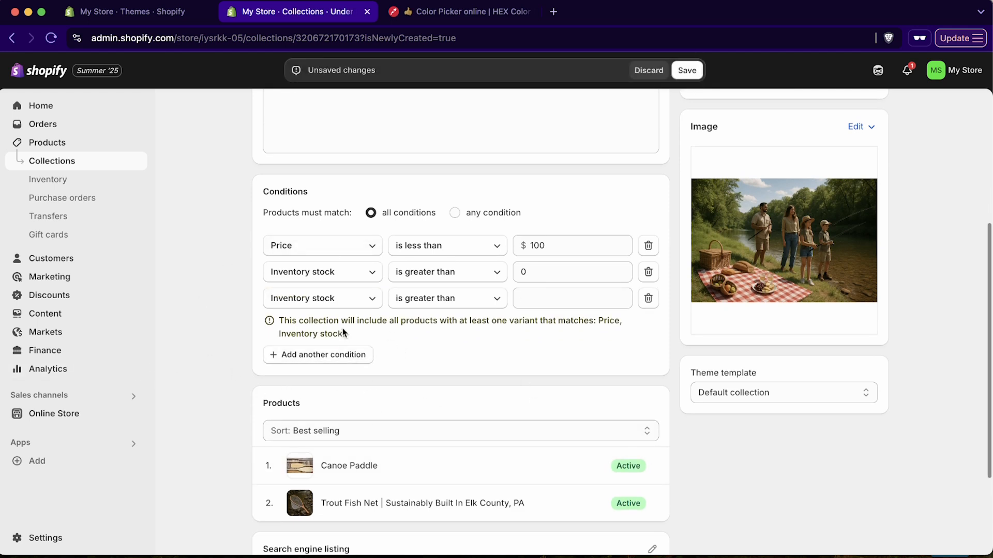
left_click(328, 298)
scroll(337, 428, "up", 2)
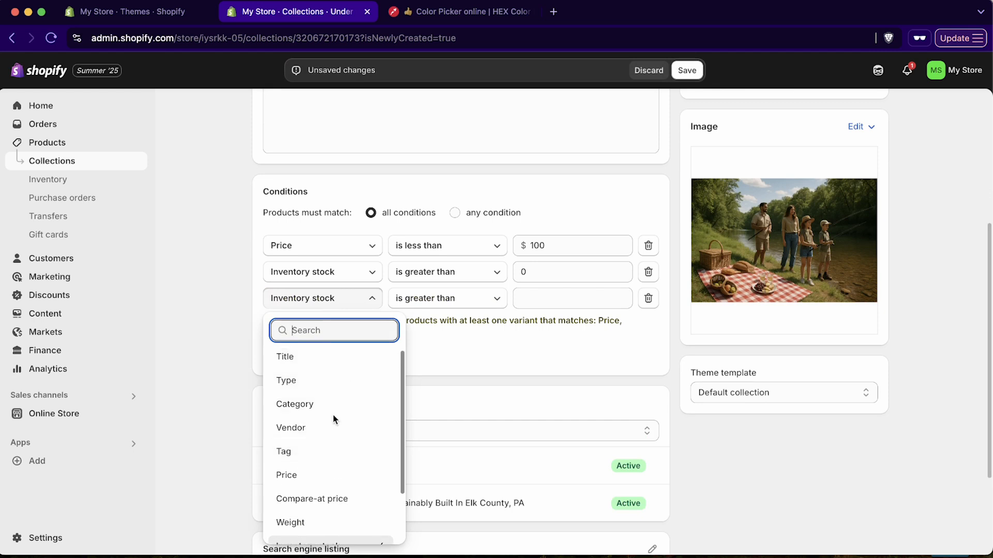
left_click(333, 362)
left_click(490, 299)
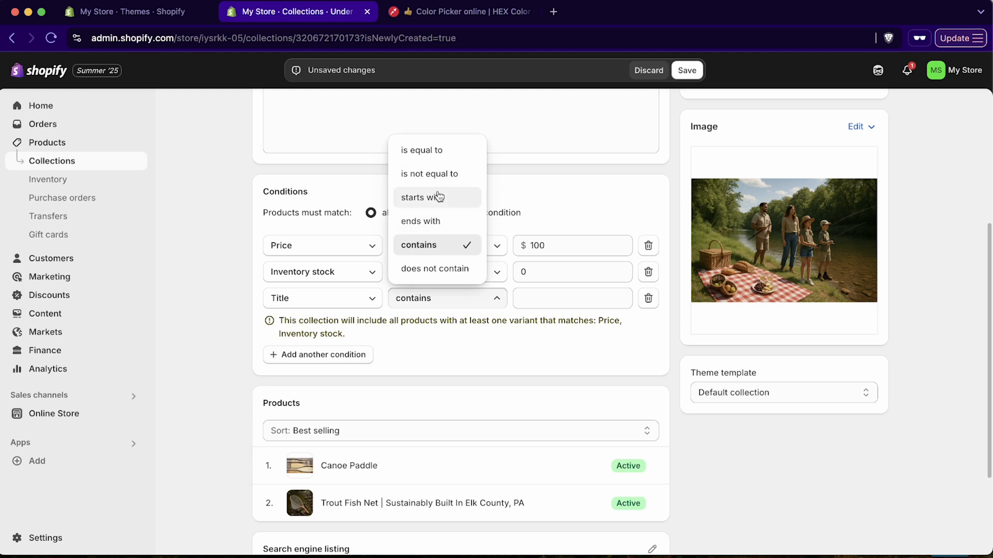
left_click(340, 305)
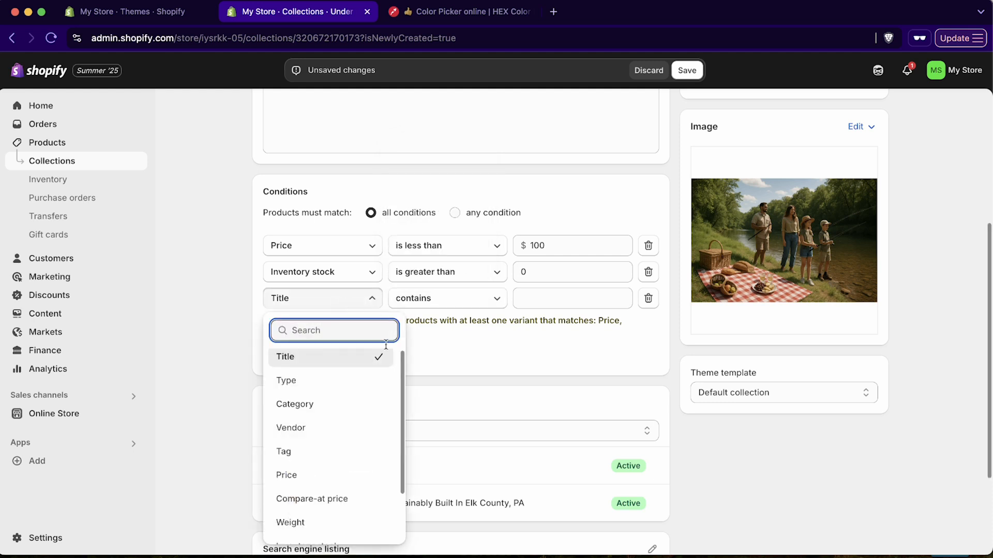
scroll(365, 464, "down", 2)
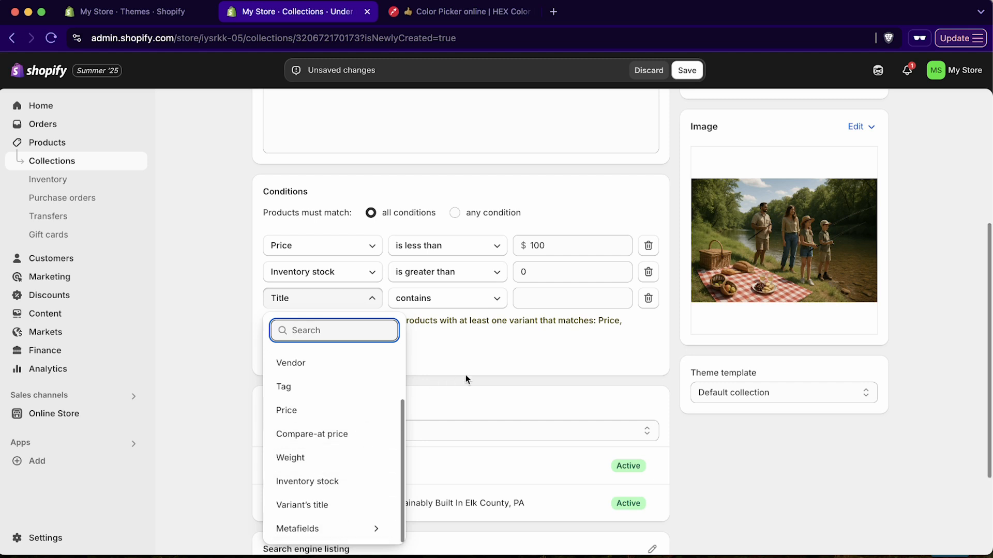
left_click(548, 373)
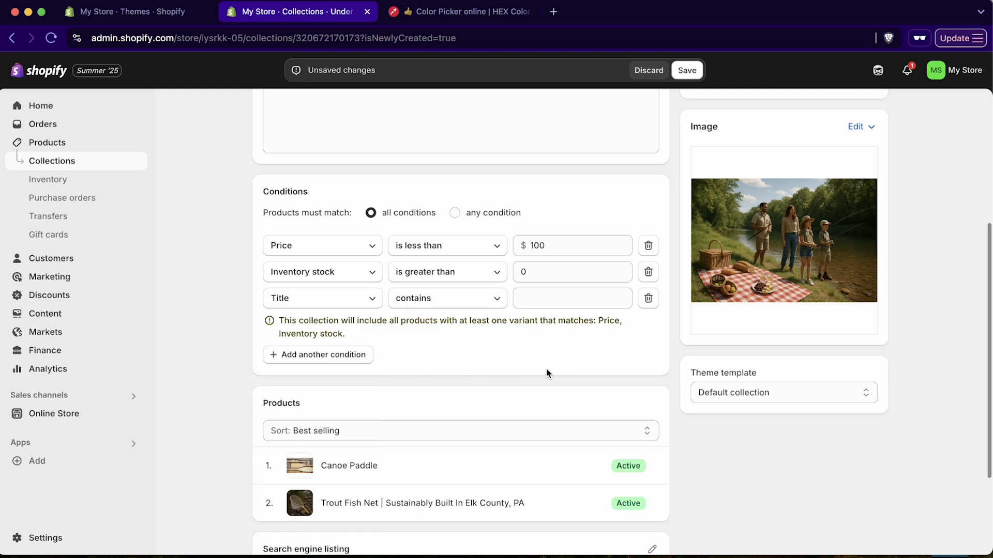
left_click(646, 303)
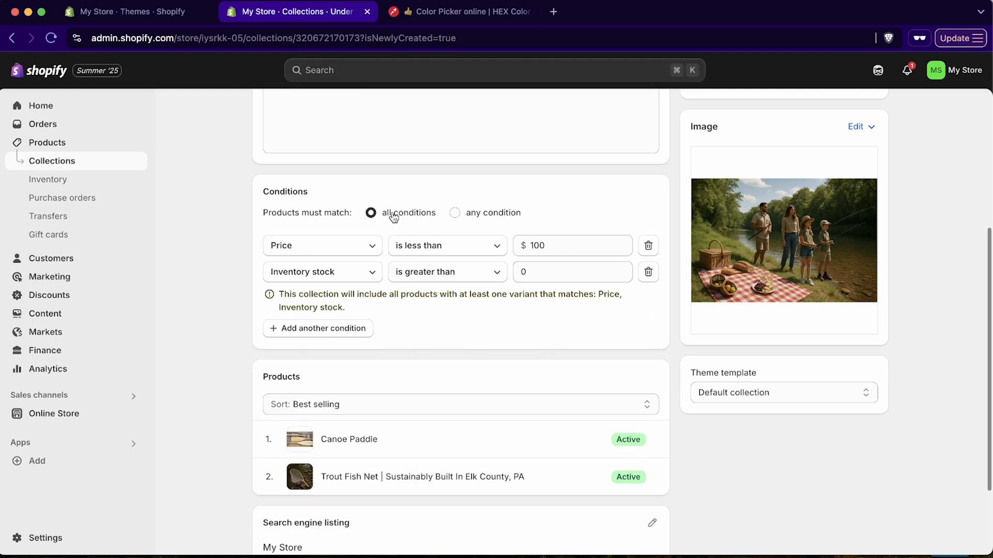
Confirm the Under $100 Created banner and return to the Collections list
scroll(535, 343, "up", 5)
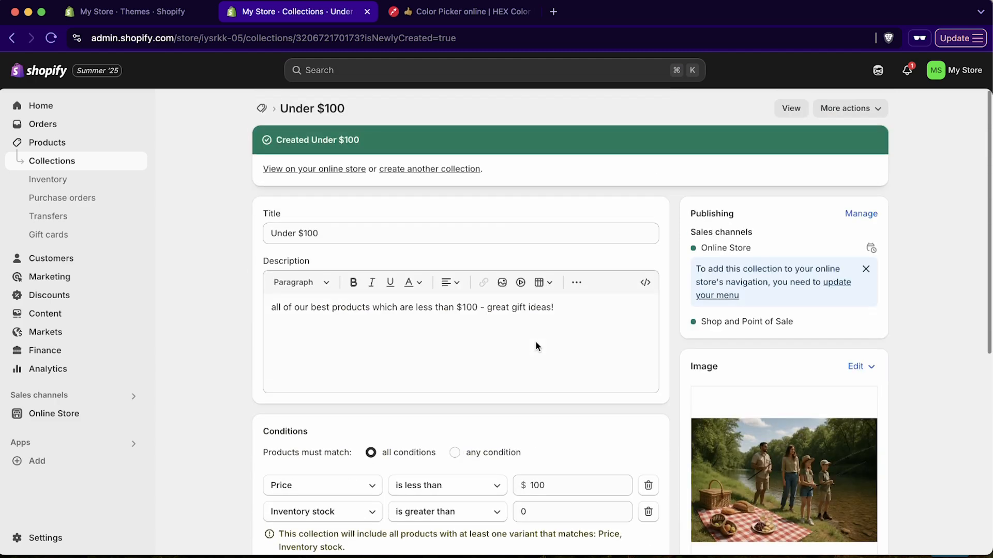
scroll(576, 339, "down", 1)
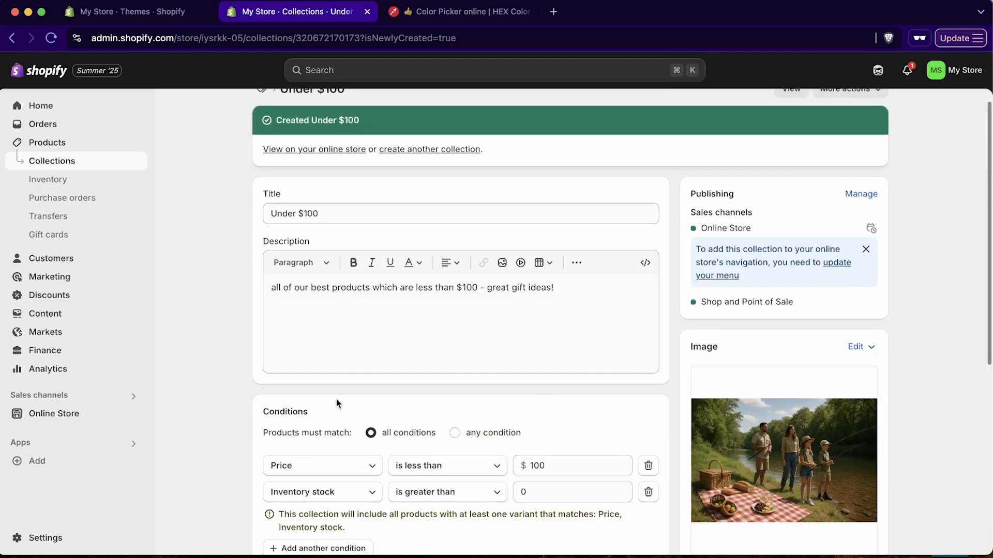
scroll(351, 336, "up", 1)
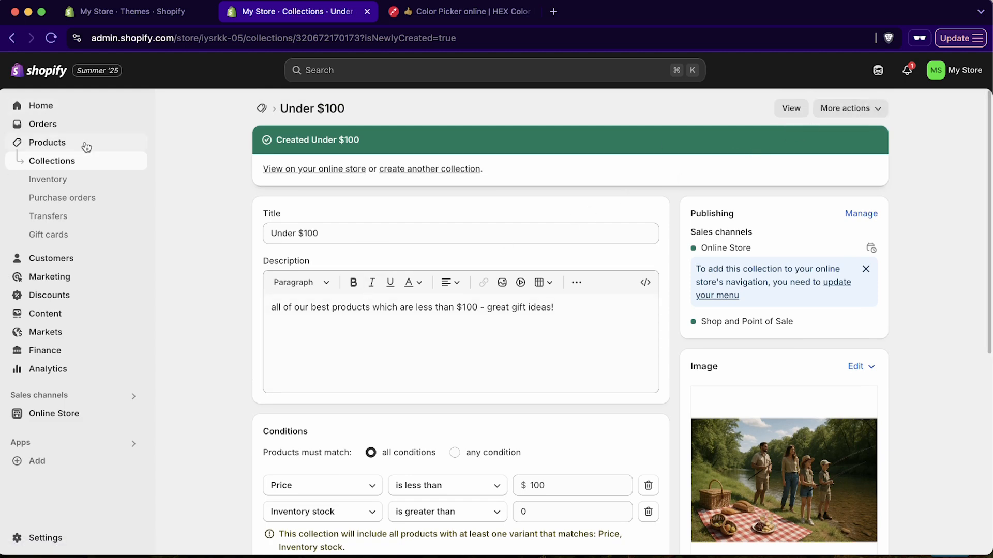
left_click(101, 162)
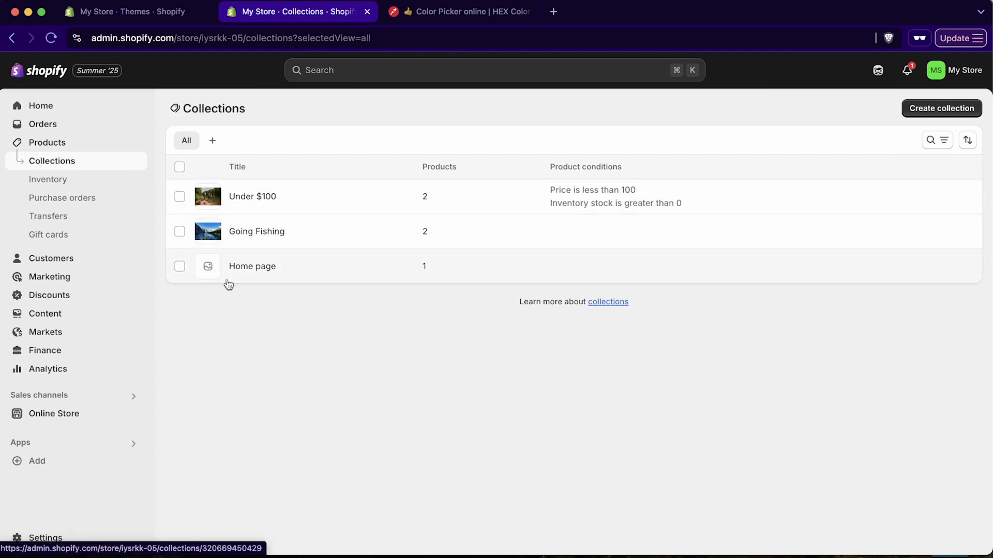
Browse the Inventory and Purchase orders pages, finishing on the empty Transfers page
left_click(79, 185)
scroll(348, 250, "down", 1)
scroll(607, 386, "up", 1)
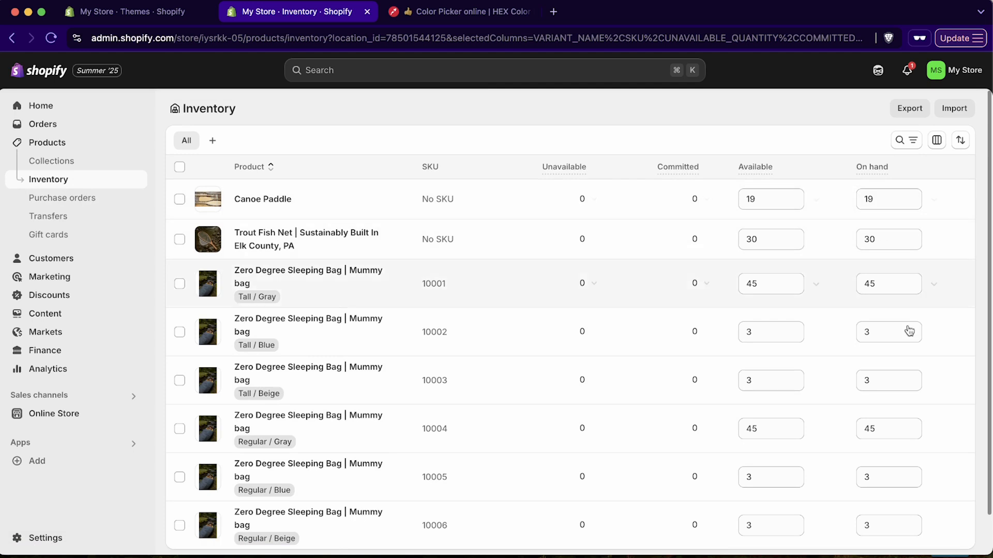
left_click(65, 202)
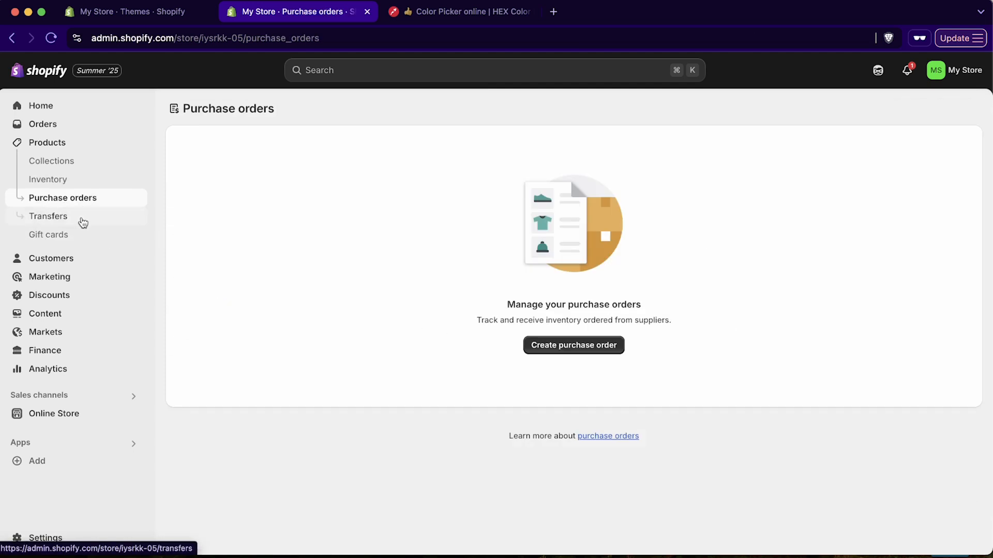
left_click(82, 220)
left_click(81, 200)
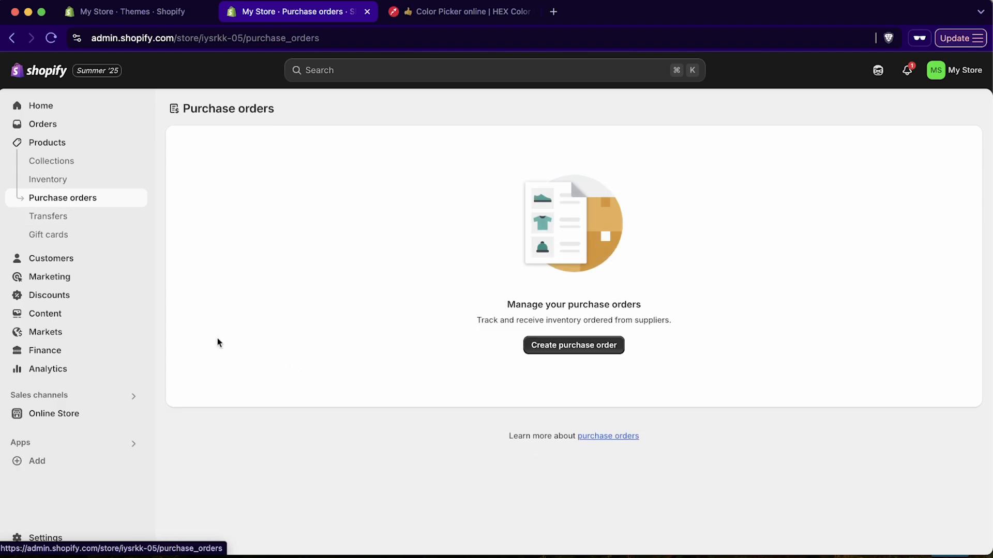
left_click(114, 223)
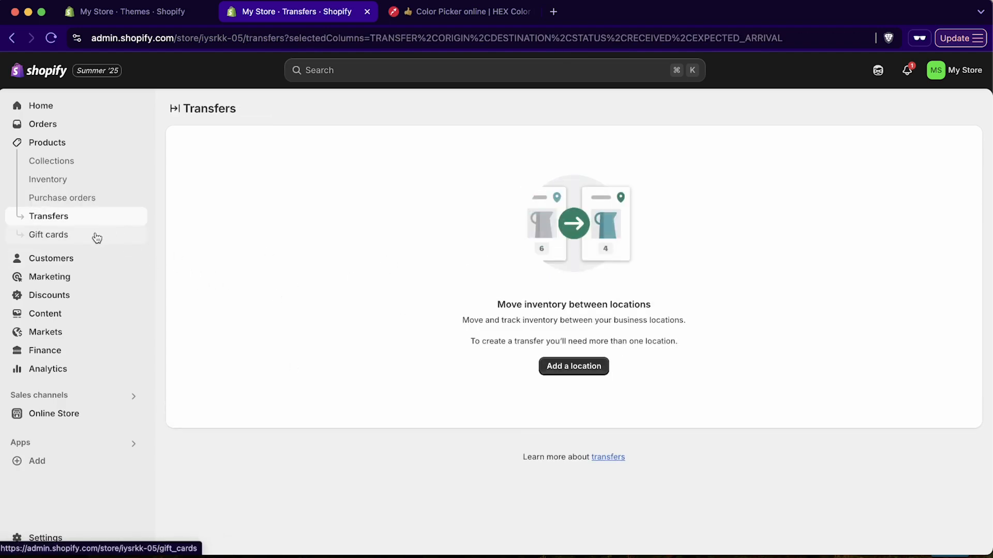